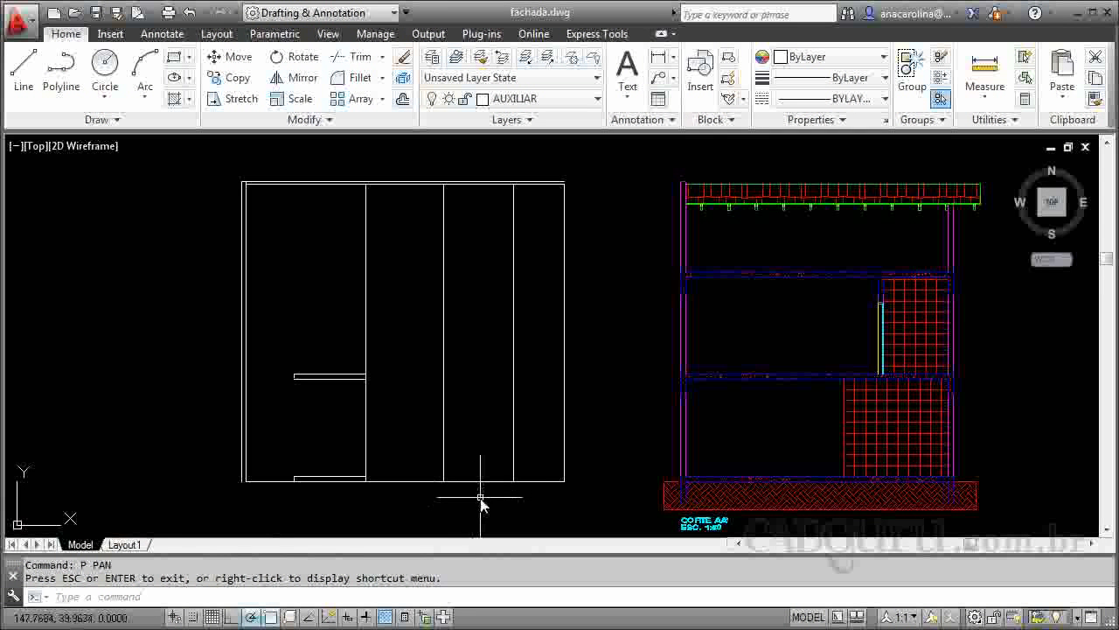
Draw vertical construction lines (XLINE) through both inner frame edges of the leftmost front window on the ground floor plan
key("Escape")
left_click(480, 497)
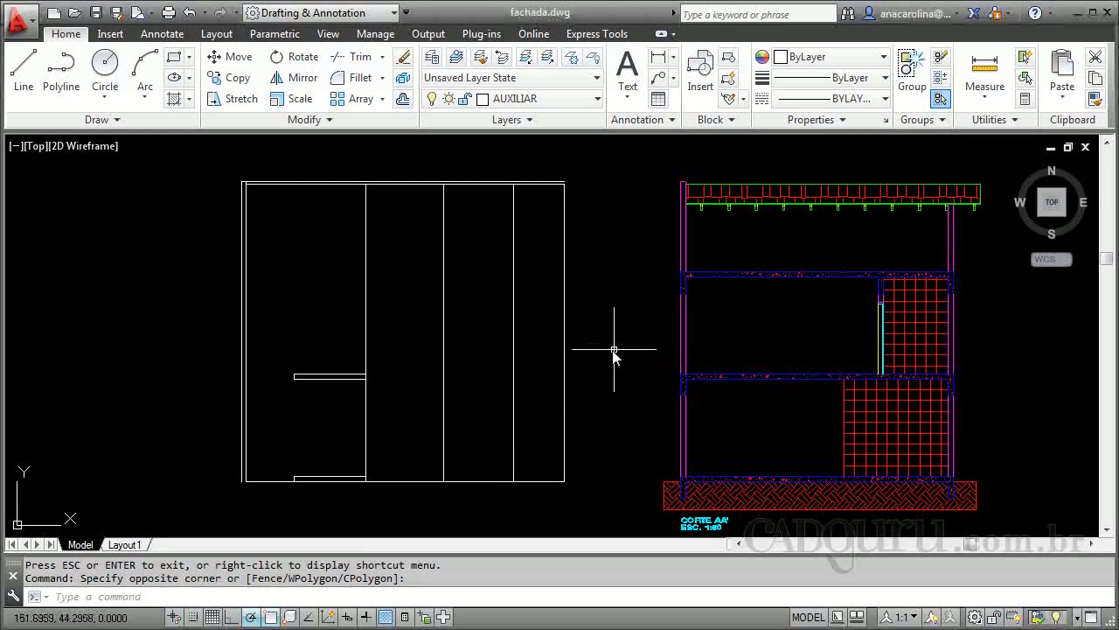
scroll(604, 288, "down", 5)
scroll(542, 428, "up", 6)
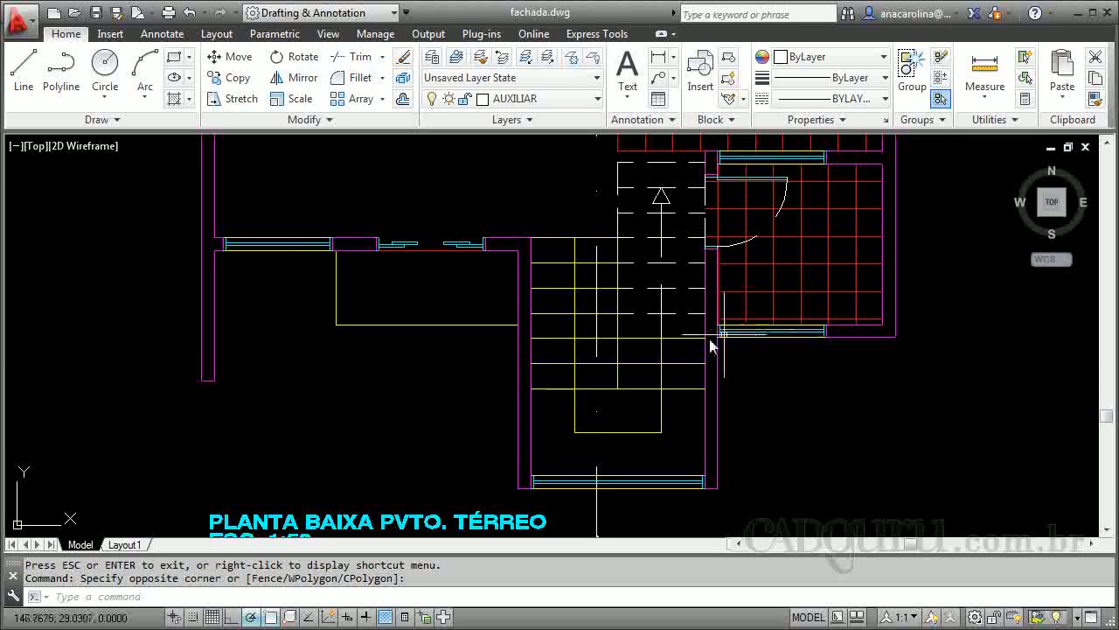
type("l")
key("Return")
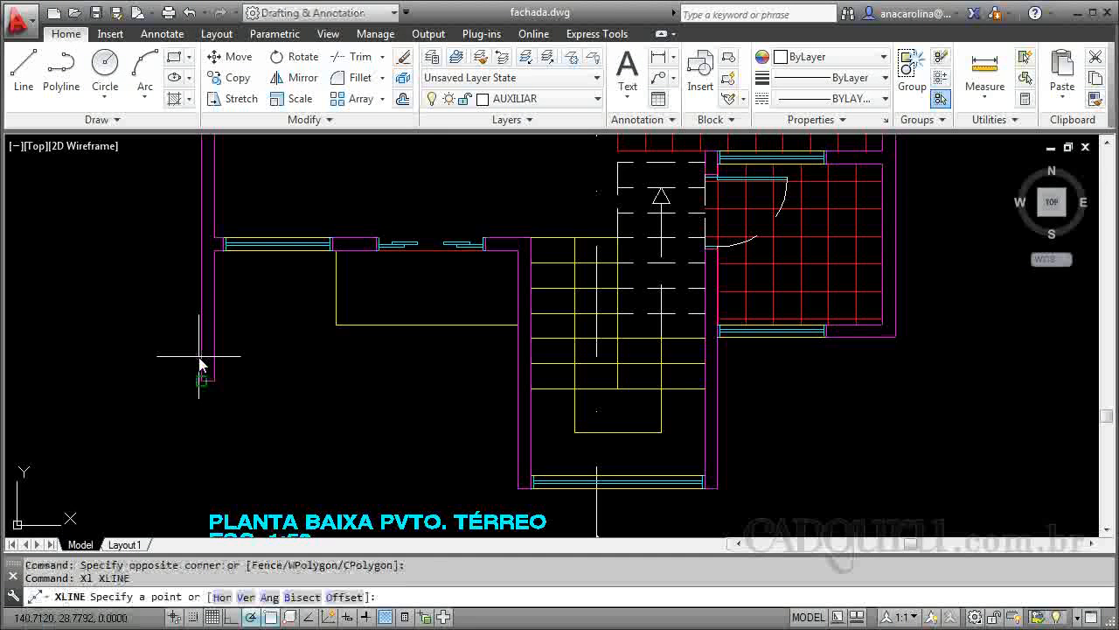
type("v")
key("Return")
scroll(209, 432, "up", 5)
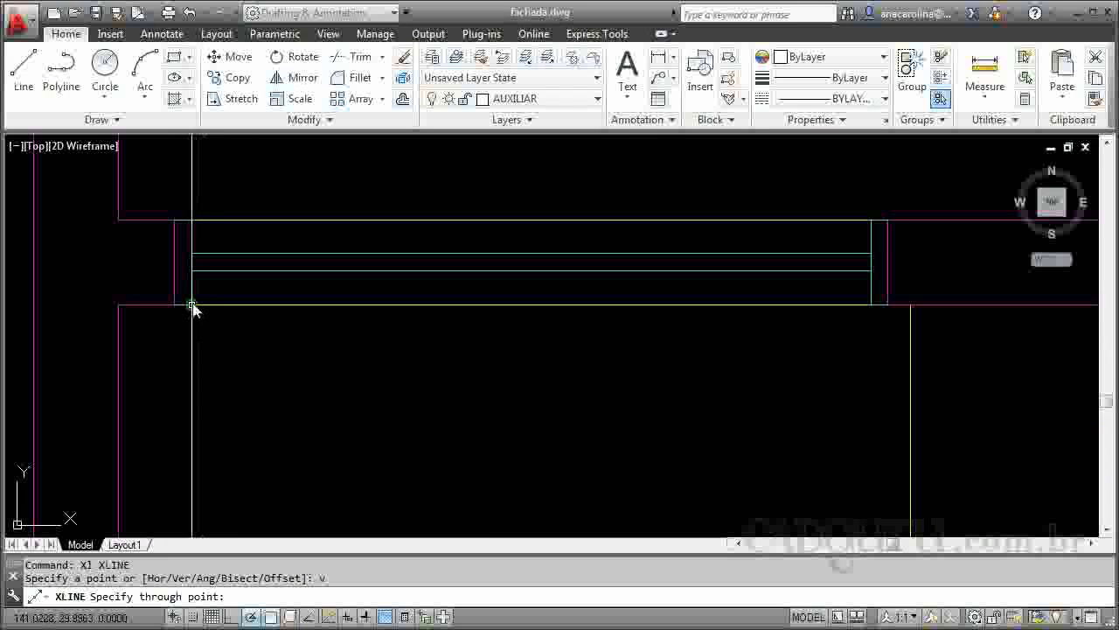
left_click(193, 306)
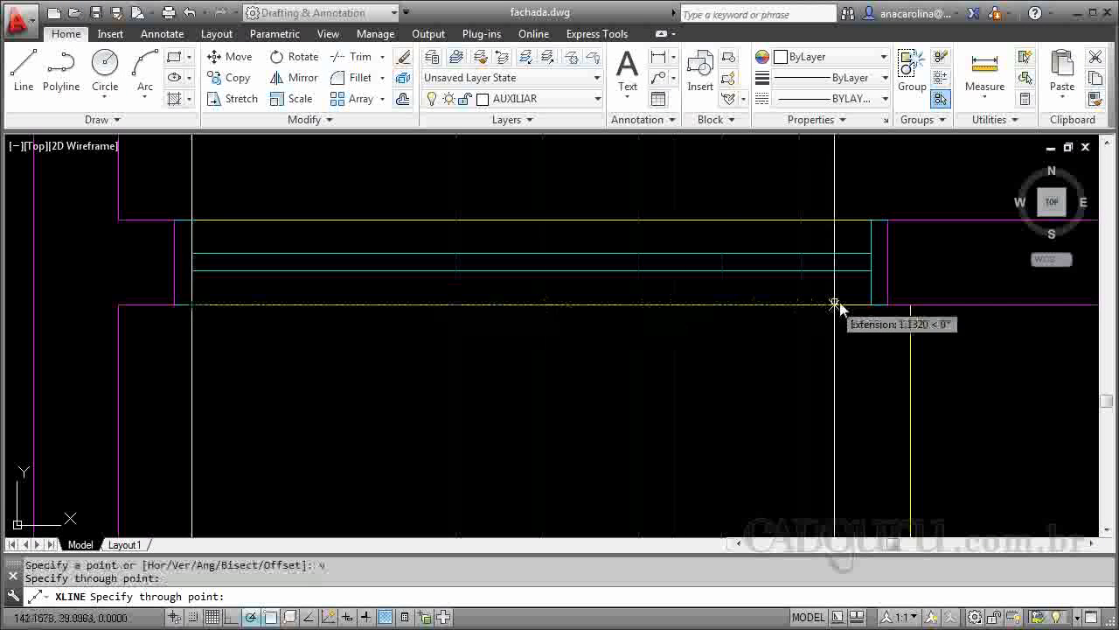
left_click(871, 305)
Place vertical construction lines through both frame edges of the sliding door on the ground floor plan
scroll(405, 333, "down", 4)
scroll(602, 342, "up", 4)
left_click(336, 351)
left_click(1010, 351)
Place vertical construction lines through both frame edges of the stairwell window on the ground floor plan
scroll(333, 241, "down", 5)
scroll(333, 241, "down", 3)
scroll(475, 444, "up", 6)
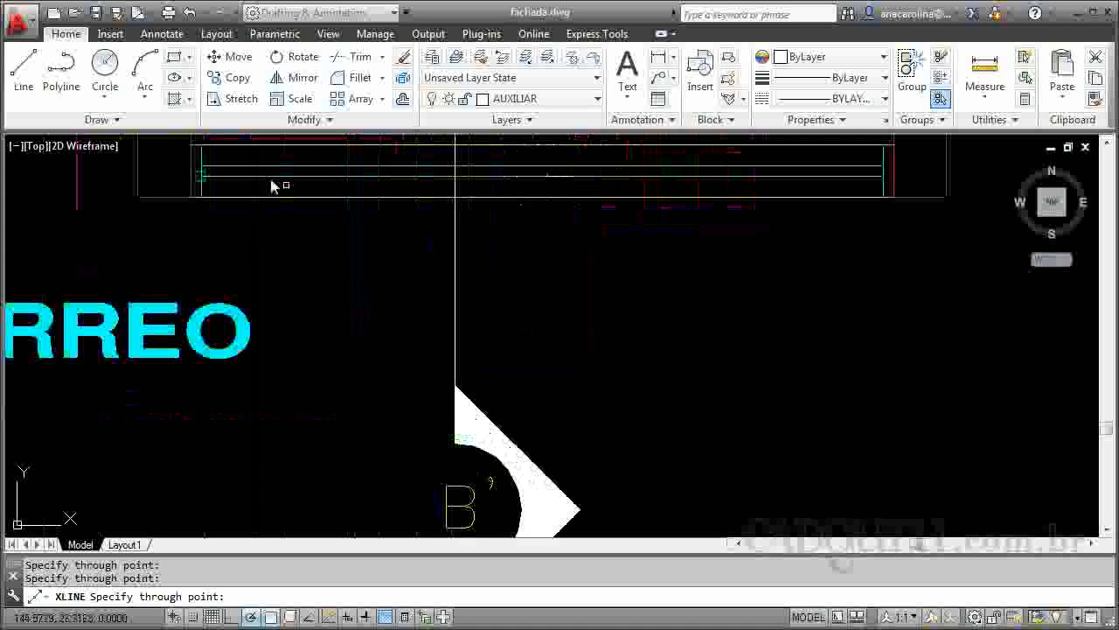
left_click(202, 207)
scroll(449, 530, "down", 4)
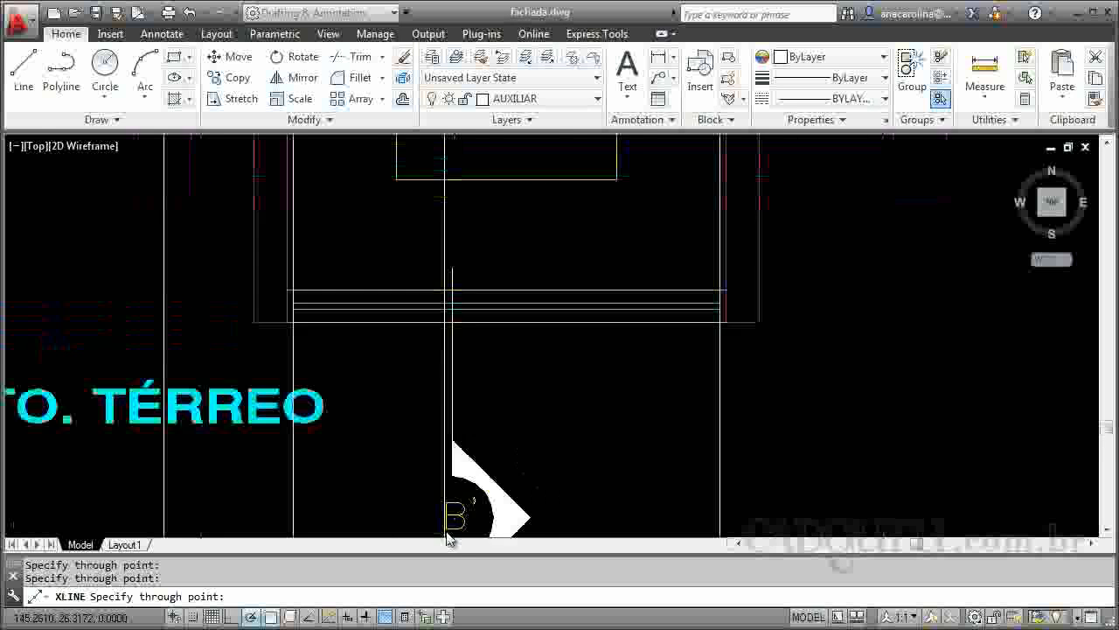
Place vertical construction lines through both edges of the red-tiled room's front window on the ground floor plan and finish the command
scroll(741, 201, "up", 2)
scroll(742, 201, "up", 4)
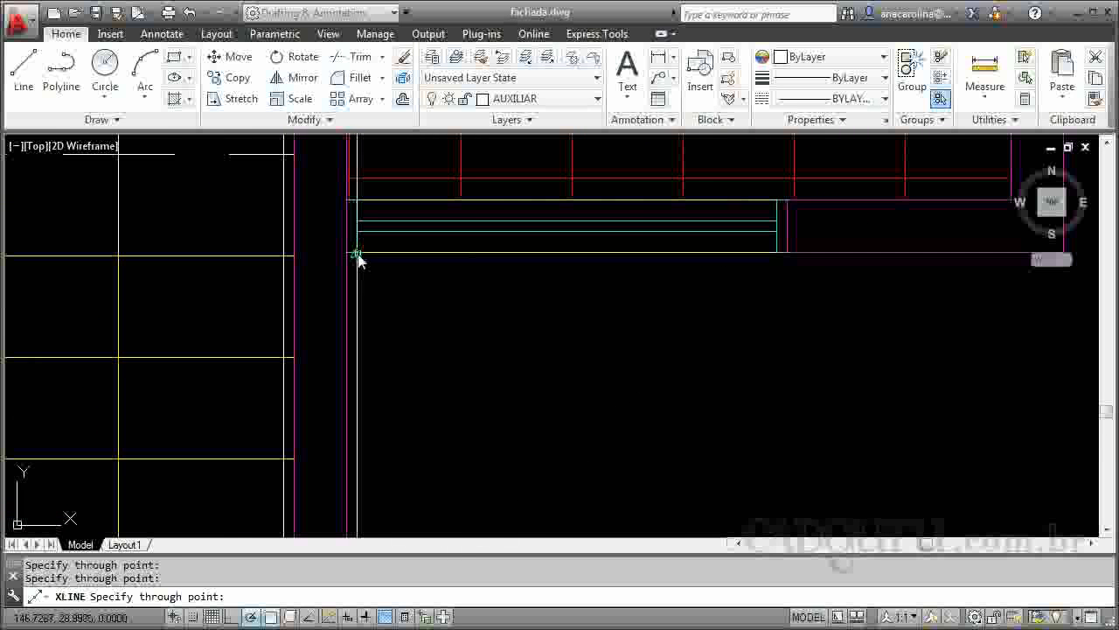
key("Return")
scroll(629, 350, "down", 5)
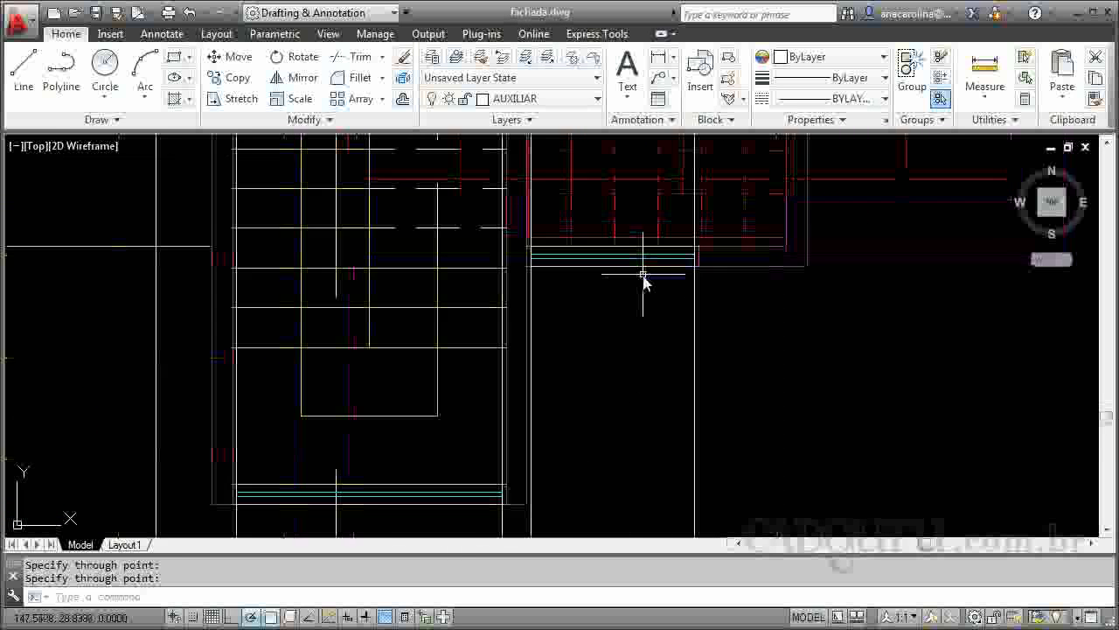
Check the window and door openings of the upper floor plan against the vertical construction lines from the ground floor
scroll(585, 387, "down", 3)
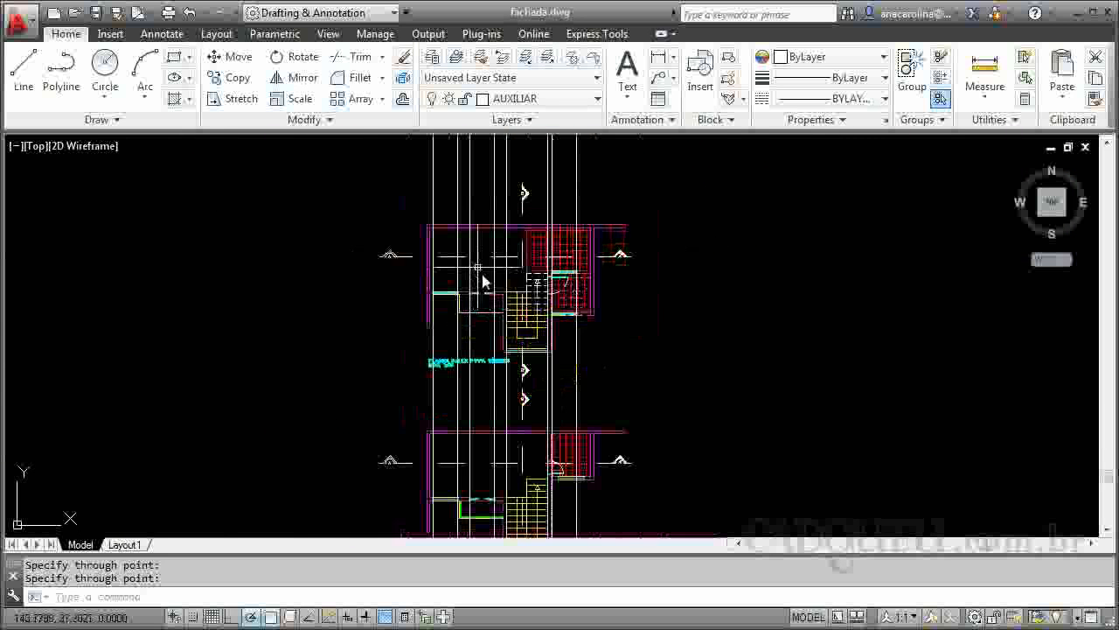
scroll(573, 498, "up", 5)
scroll(572, 490, "up", 4)
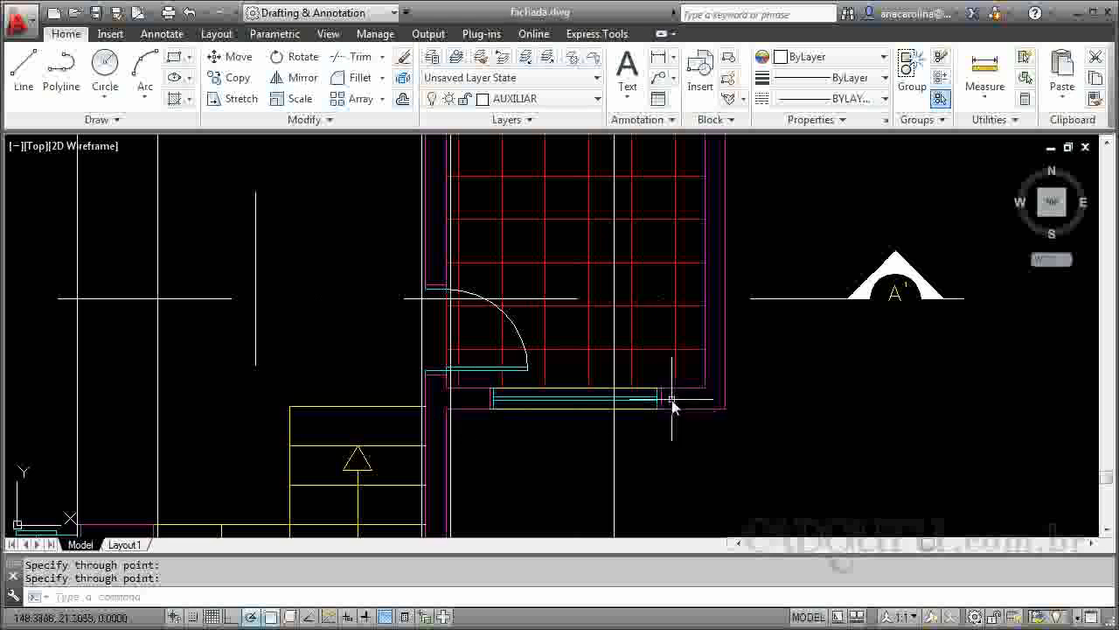
scroll(557, 258, "down", 5)
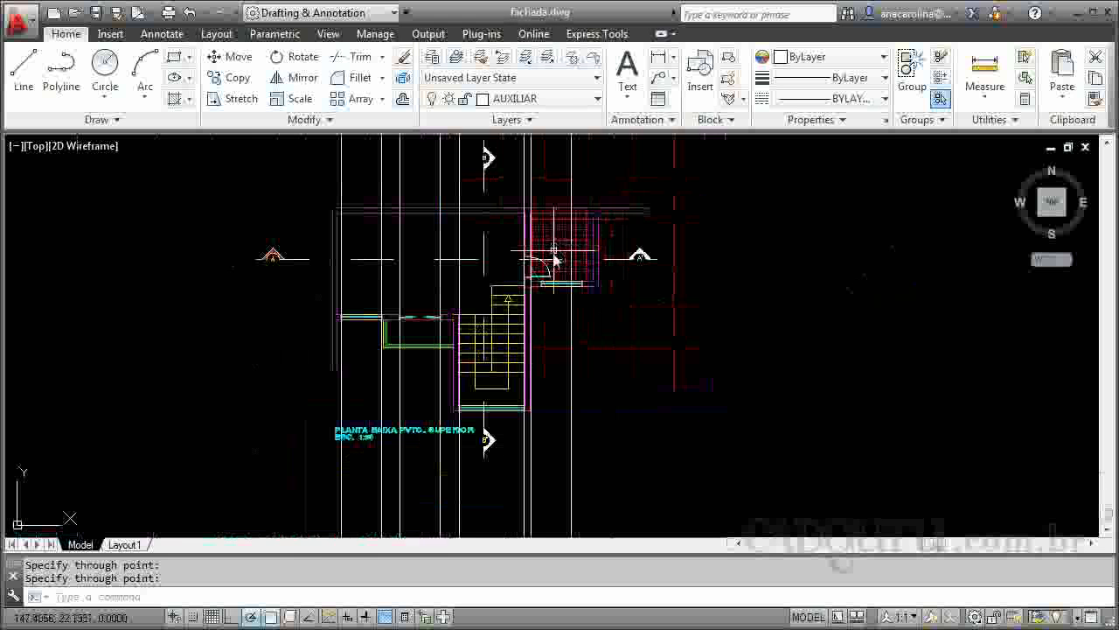
scroll(467, 384, "up", 2)
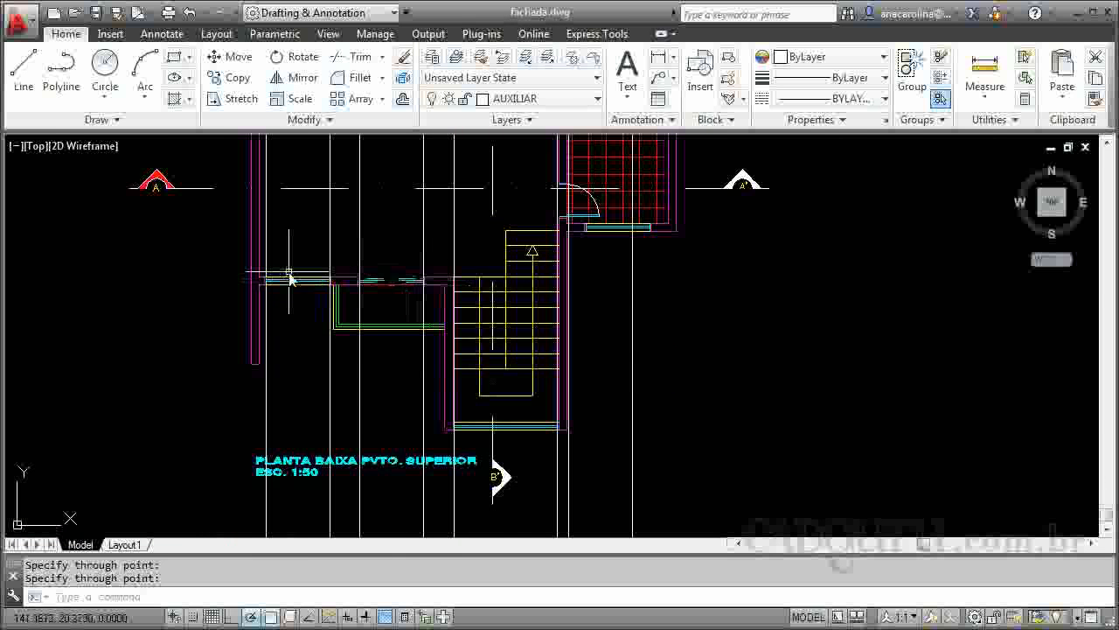
scroll(289, 278, "up", 4)
scroll(442, 229, "down", 2)
scroll(775, 525, "up", 4)
scroll(433, 472, "down", 2)
Draw vertical construction lines through both frame edges of the red-tiled room's window on the upper floor plan
scroll(433, 472, "down", 3)
scroll(532, 333, "up", 5)
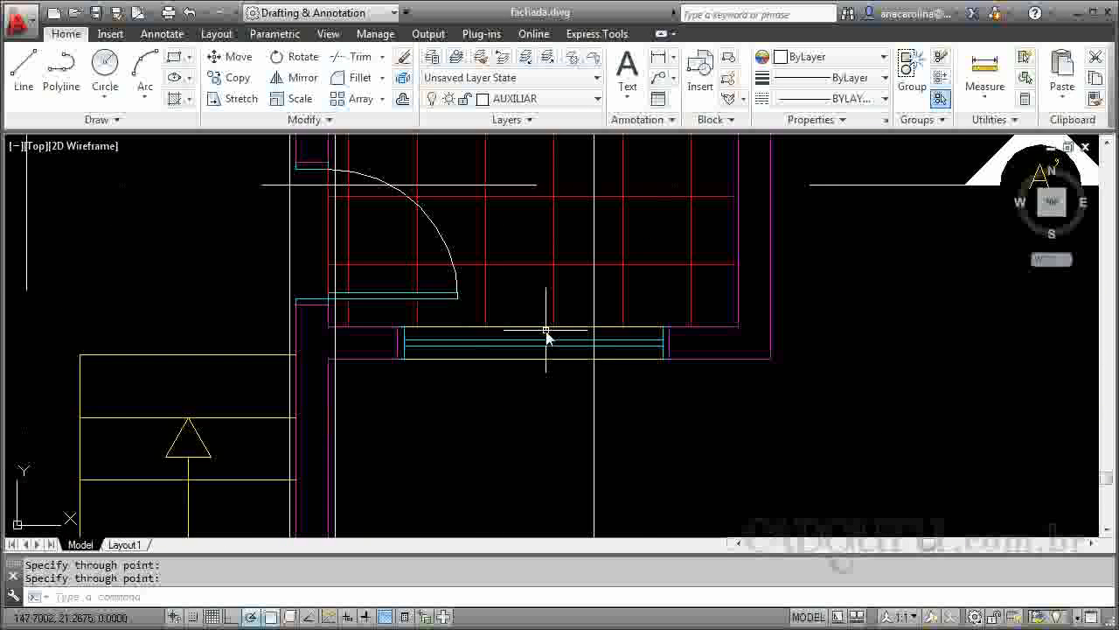
type("xl")
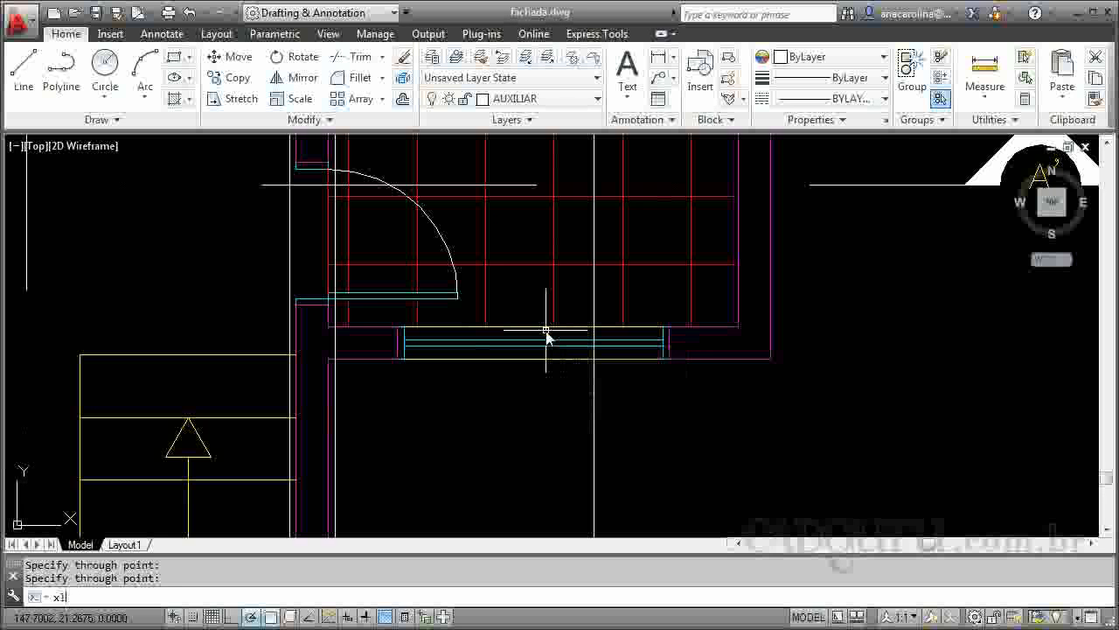
key("Return")
type("v")
key("Return")
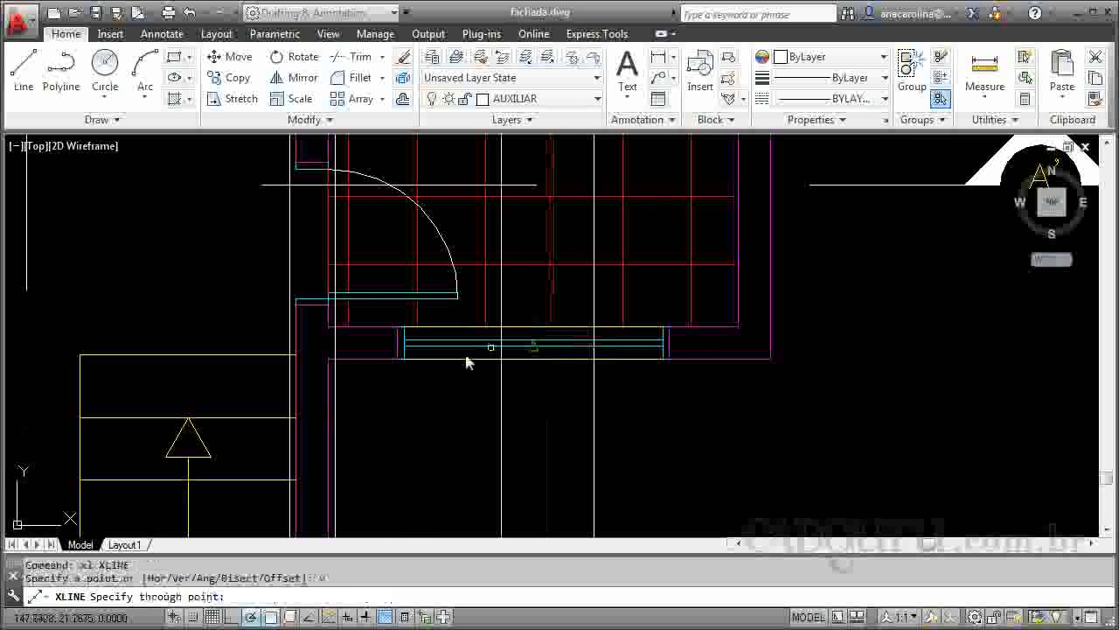
left_click(405, 359)
left_click(663, 359)
key("Return")
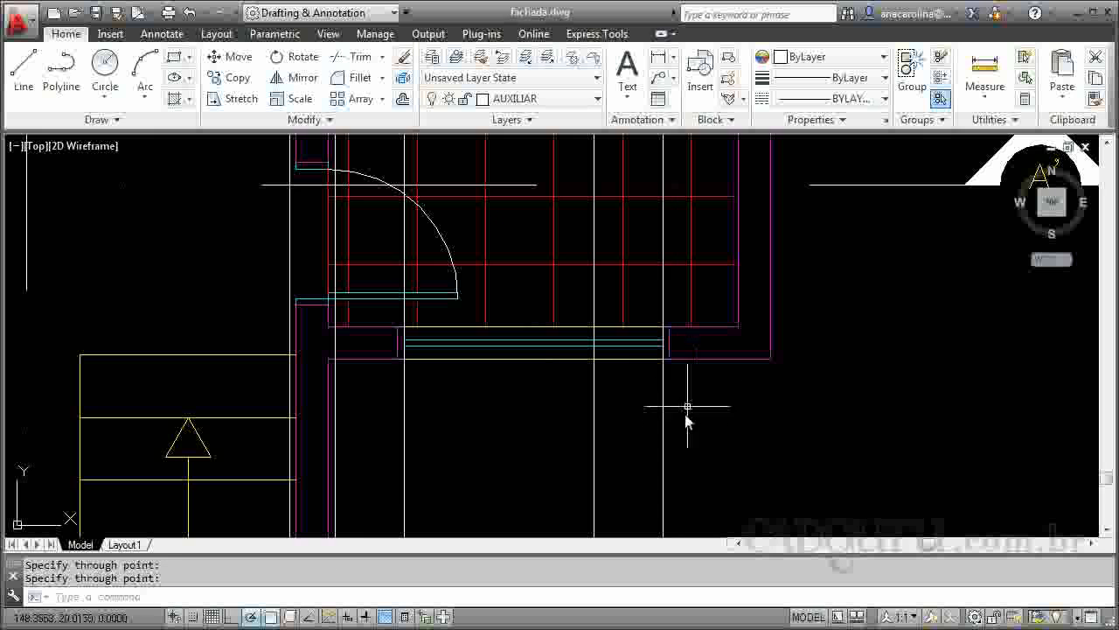
Change the colour of the vertical construction lines crossing the facade drawing to red
scroll(620, 442, "down", 2)
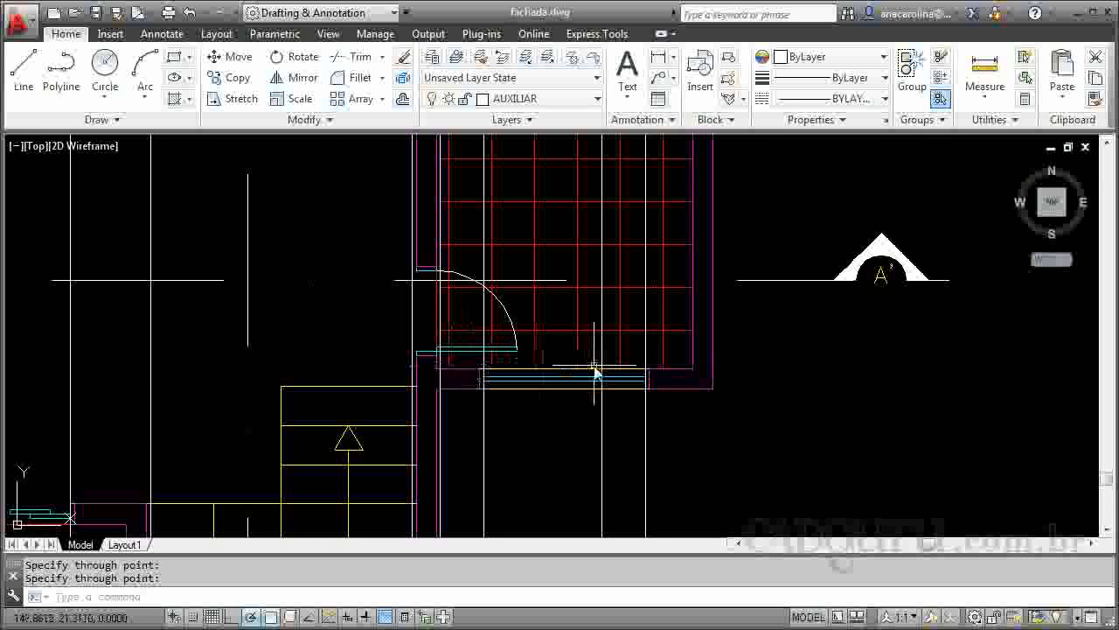
scroll(631, 442, "down", 10)
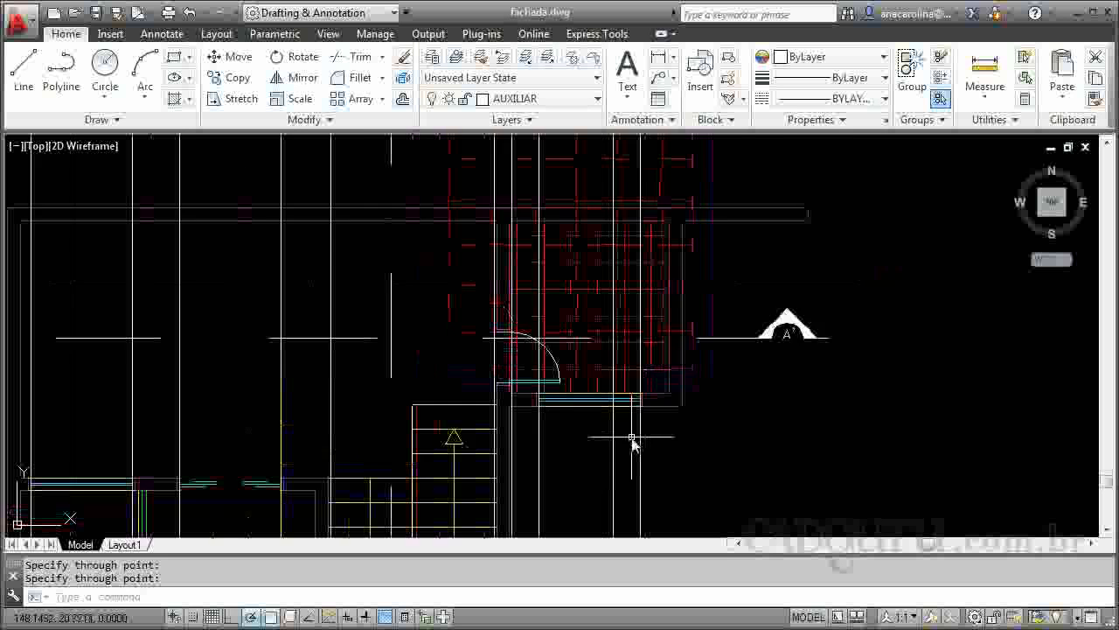
scroll(604, 192, "up", 8)
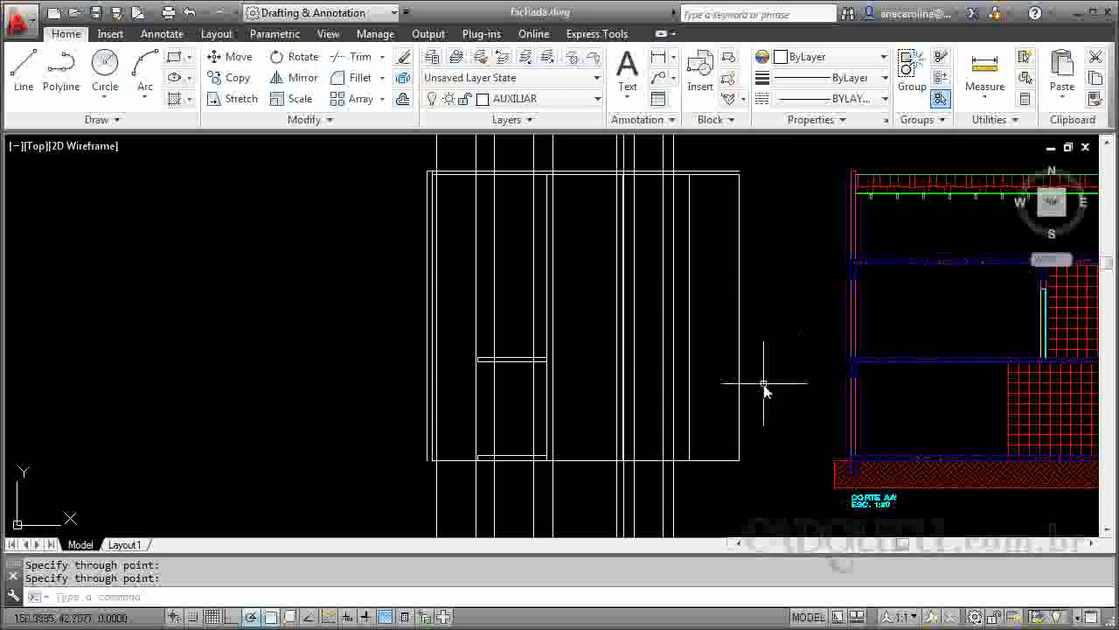
scroll(752, 398, "up", 2)
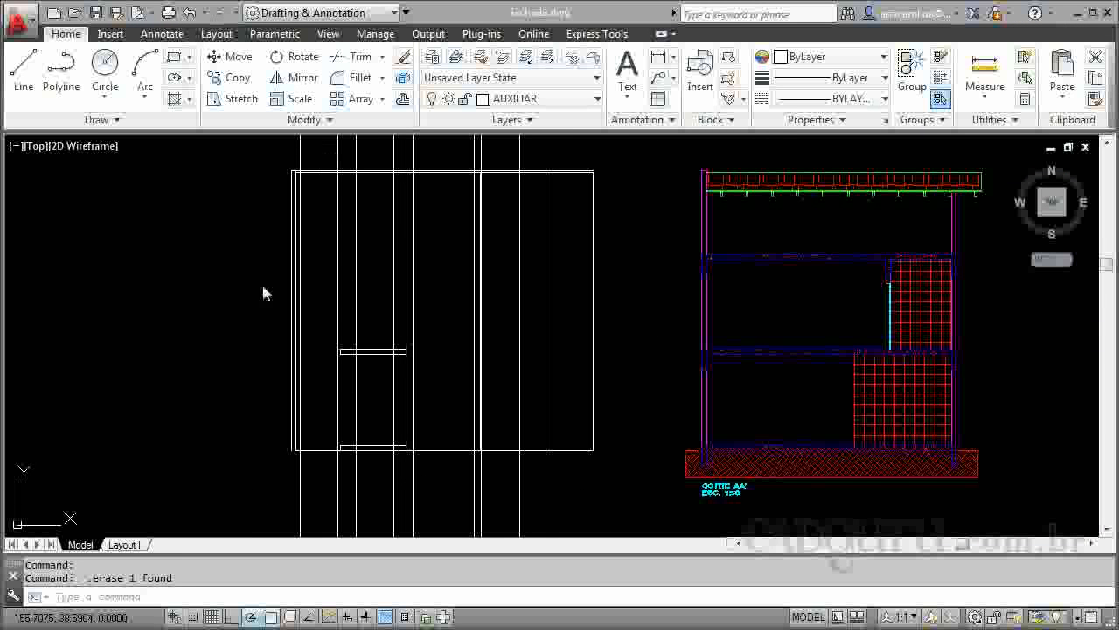
left_click(538, 481)
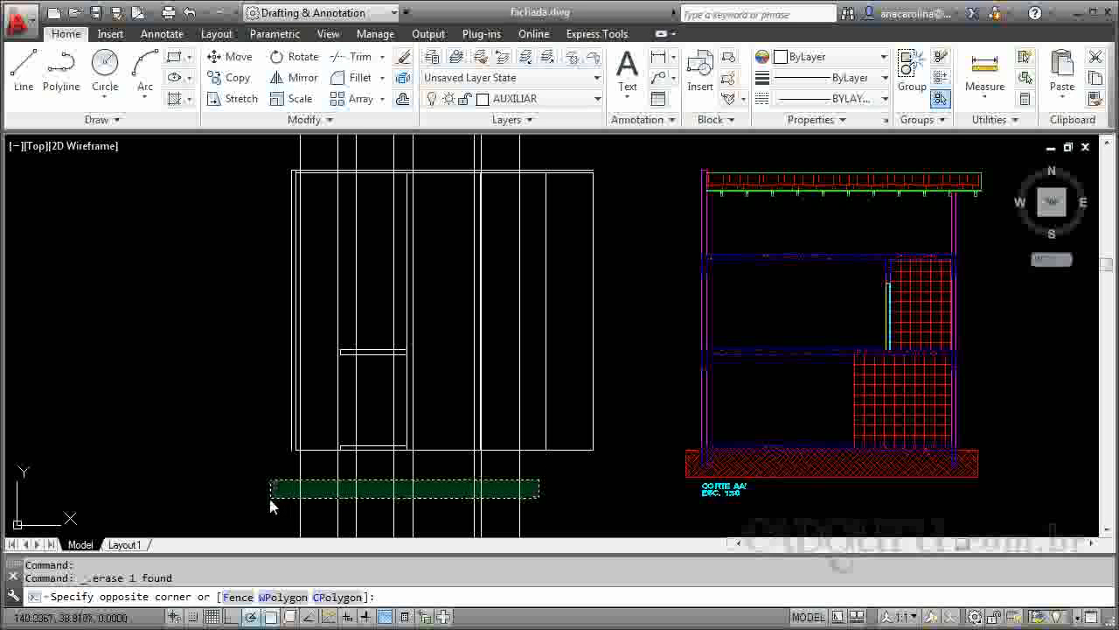
left_click(272, 503)
left_click(827, 56)
left_click(834, 122)
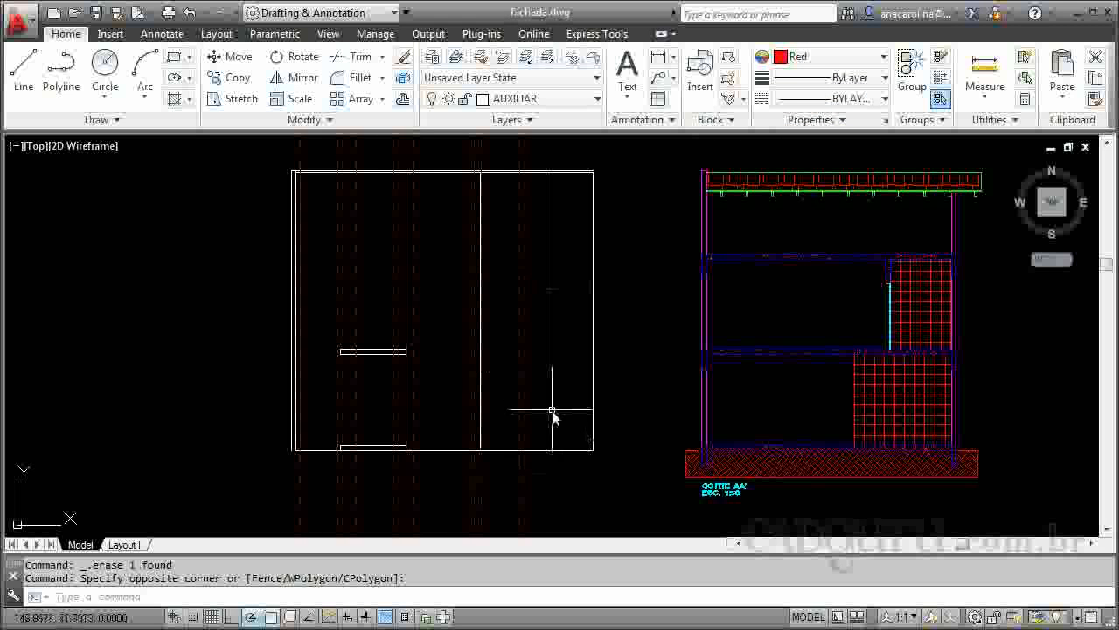
key("Escape")
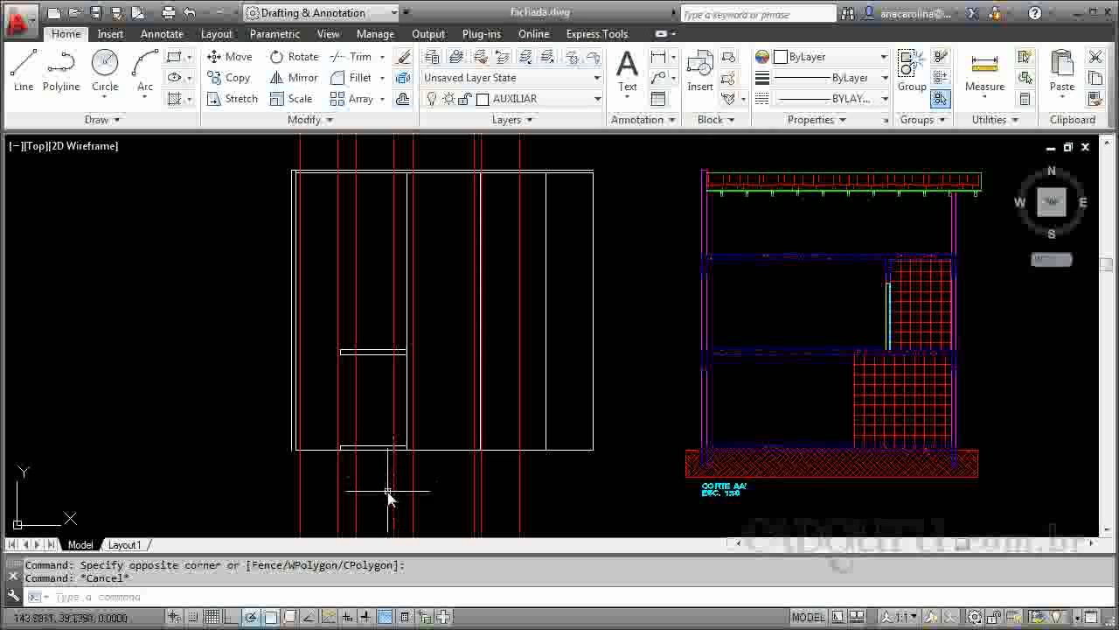
scroll(408, 432, "up", 4)
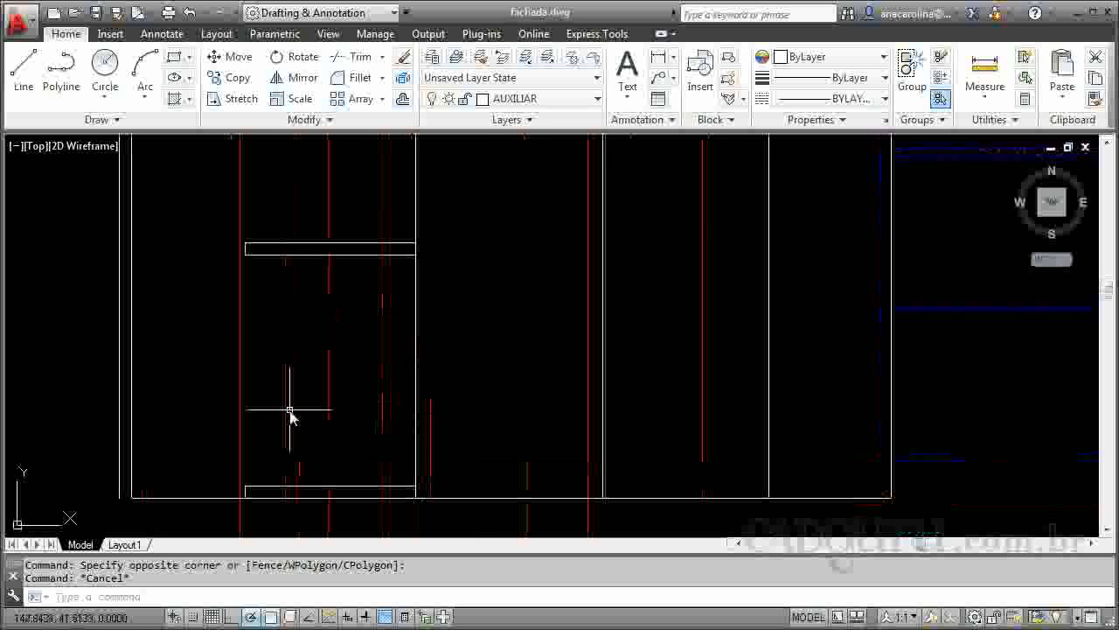
scroll(195, 382, "down", 2)
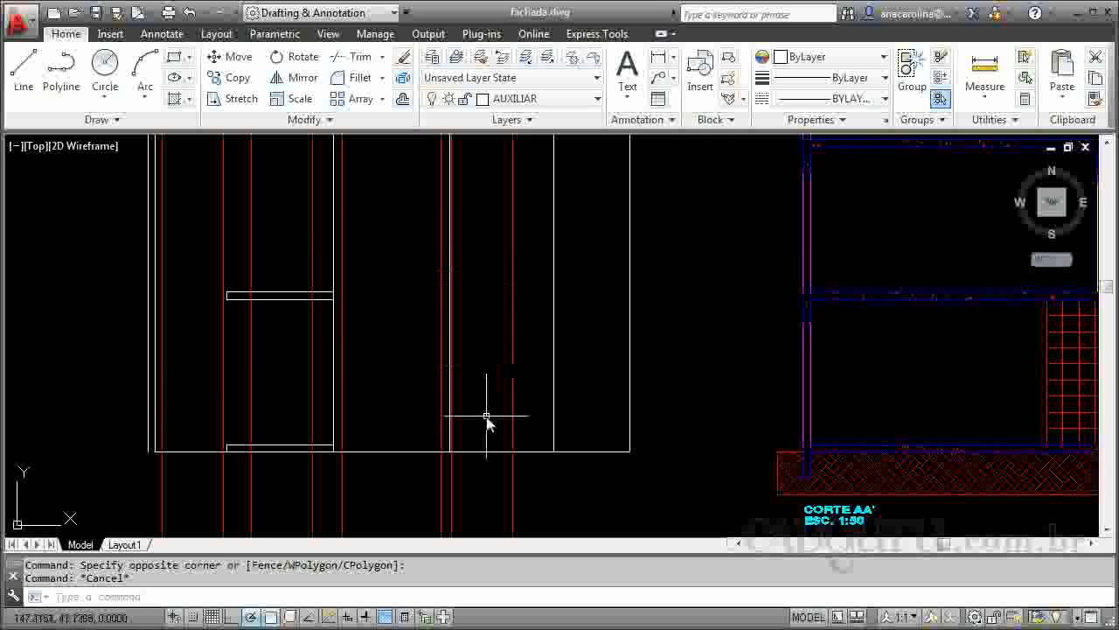
scroll(487, 418, "up", 2)
scroll(507, 421, "down", 2)
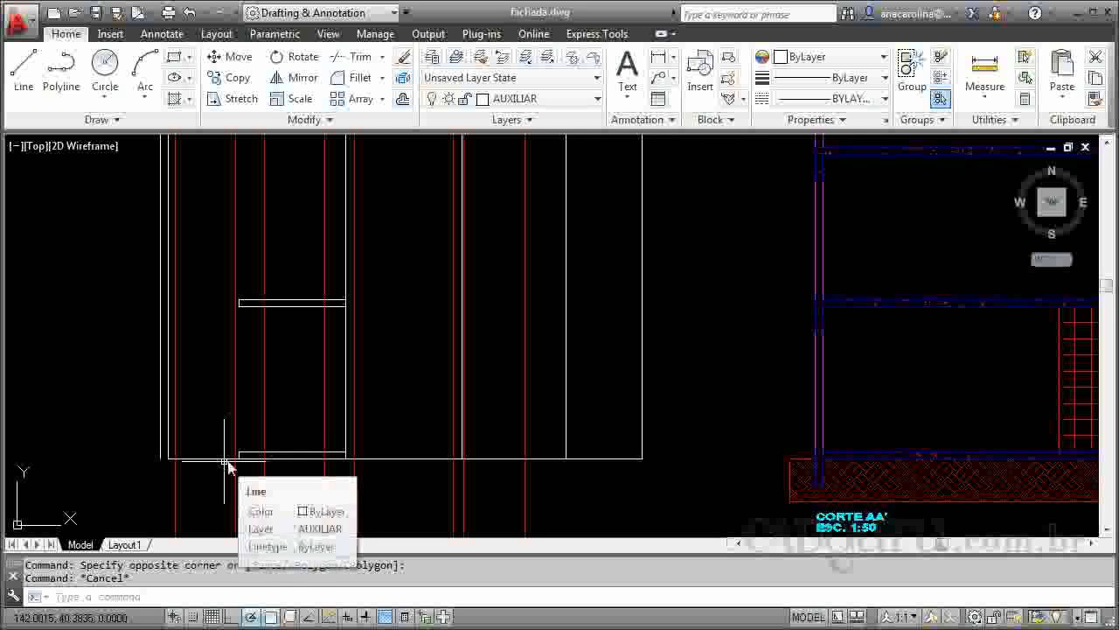
scroll(298, 432, "up", 2)
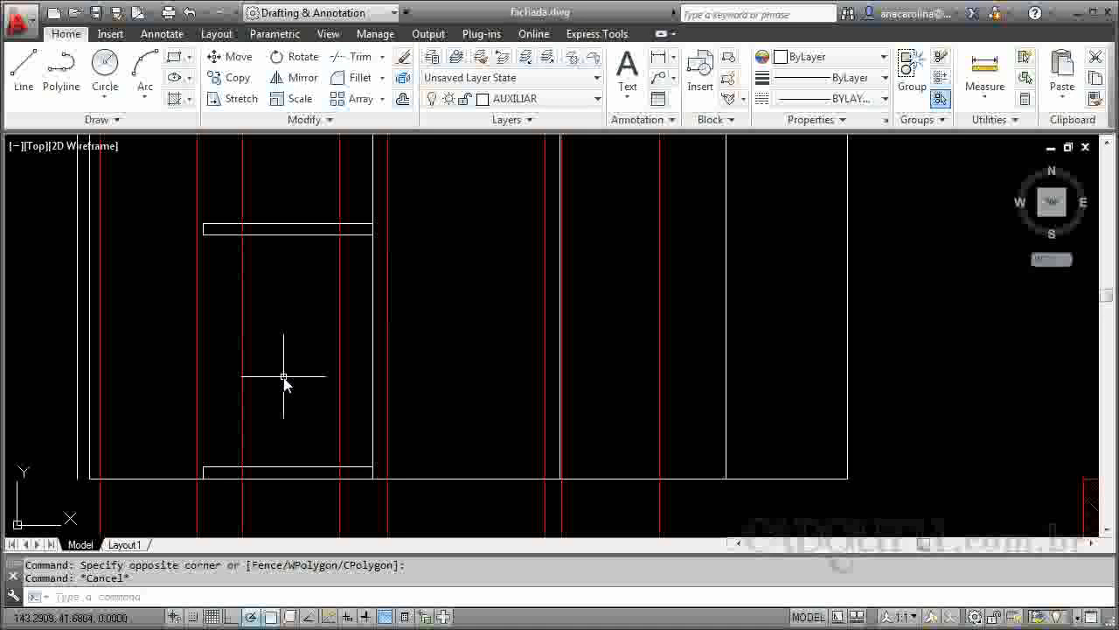
type(".")
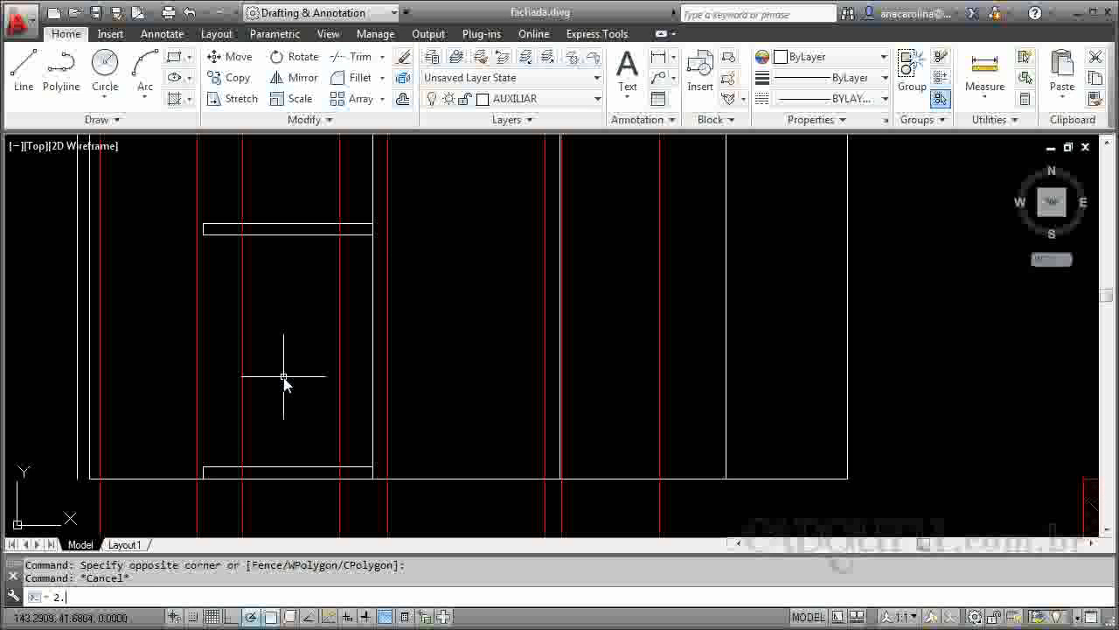
key("Escape")
key("Escape")
Offset the top edges of the facade's lower and upper slabs upward by 2.2 to mark the door heads
type("o")
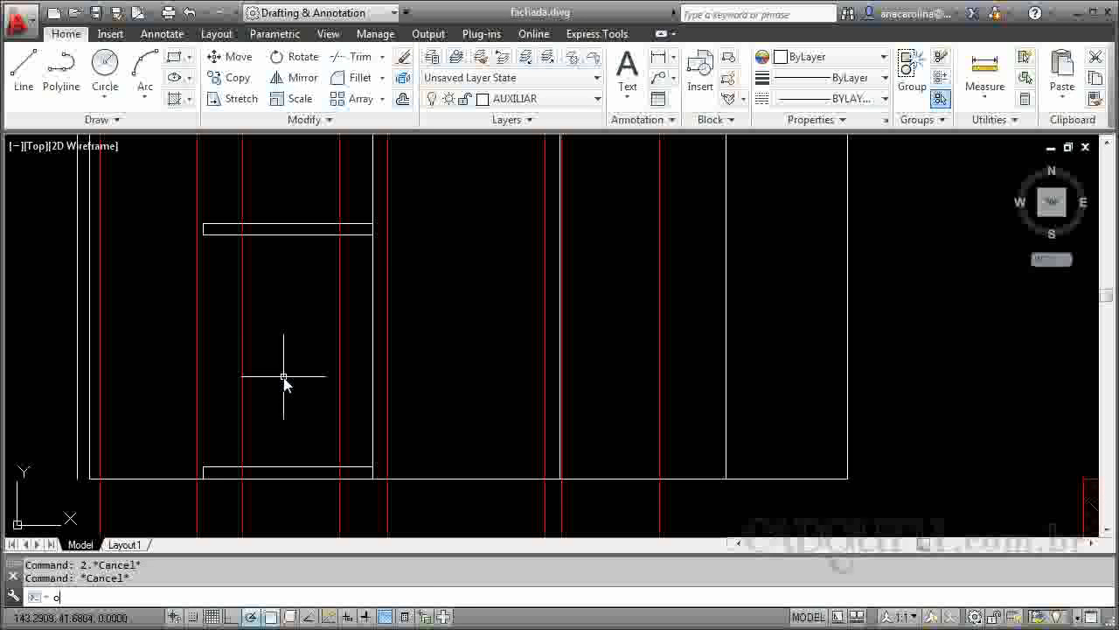
key("Return")
type("2.2")
key("Return")
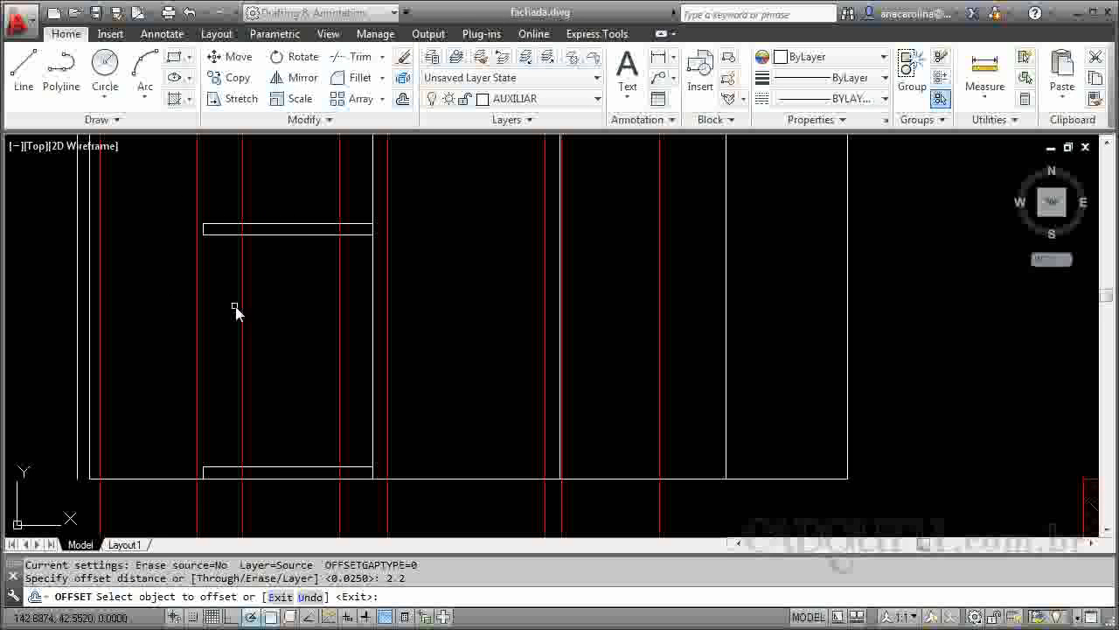
left_click(290, 468)
left_click(290, 332)
scroll(251, 442, "down", 2)
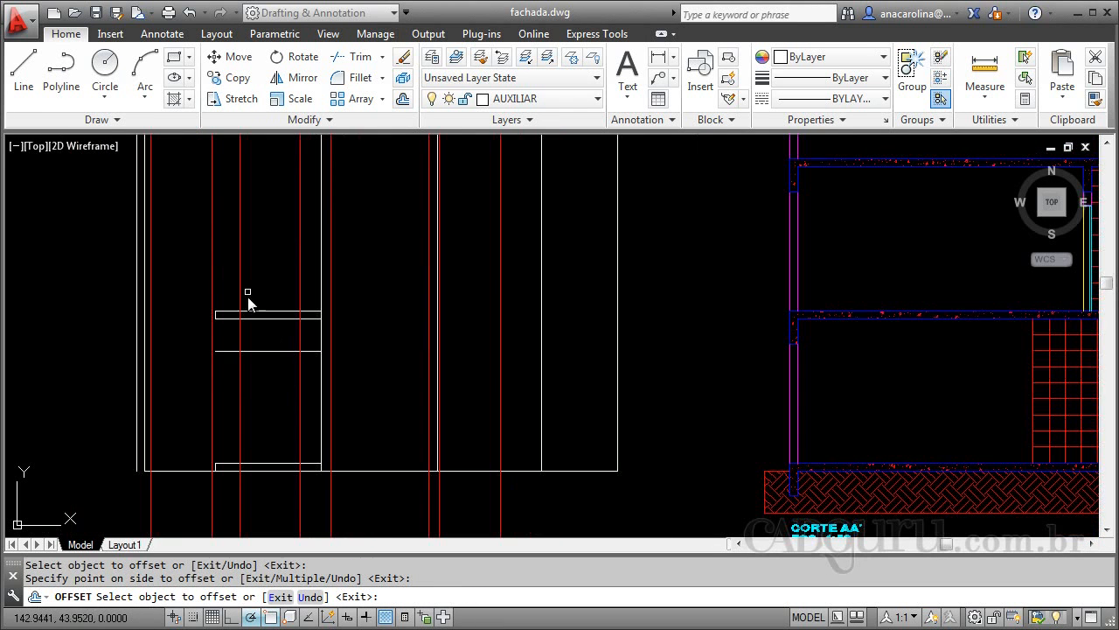
left_click(268, 308)
left_click(266, 313)
left_click(281, 259)
key("Return")
Trim the sliding door's vertical construction lines between the ground floor door head and the top edge of the upper slab
type("tr")
key("Return")
scroll(280, 350, "up", 2)
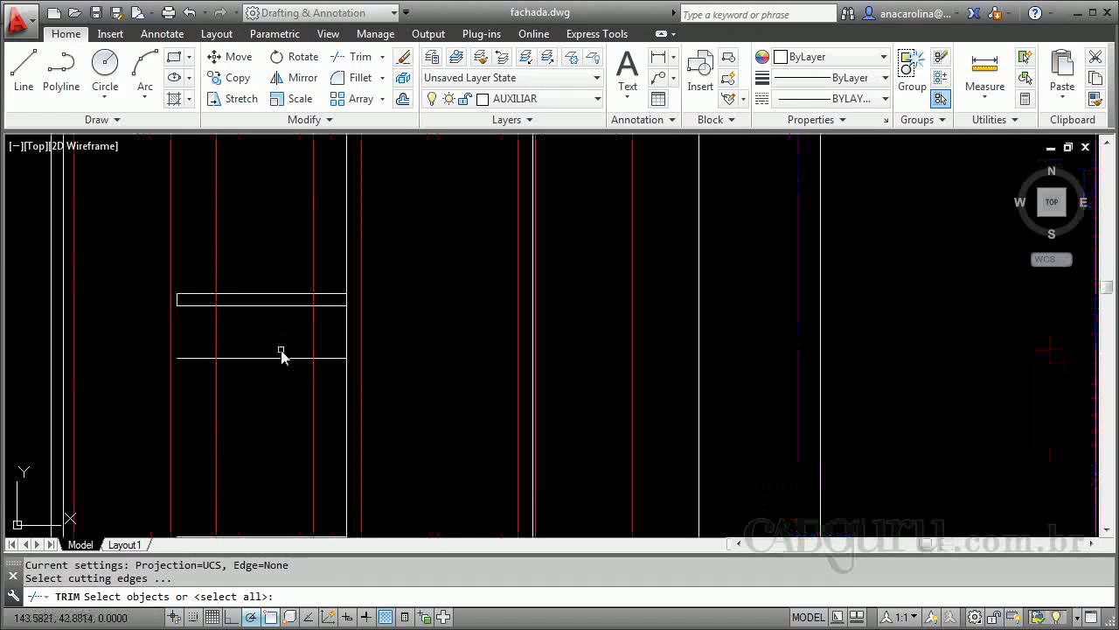
left_click(333, 357)
left_click(299, 301)
left_click(272, 307)
key("Return")
left_click(334, 324)
left_click(200, 345)
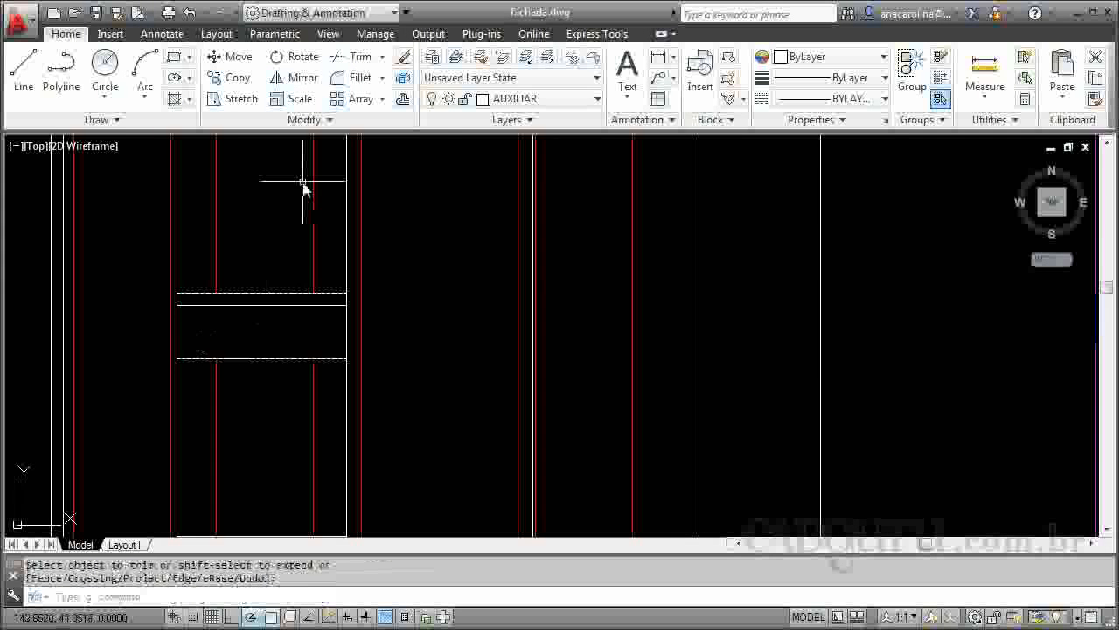
Trim away the parts of the sliding door's vertical construction lines that extend below the ground floor slab
scroll(297, 210, "down", 2)
key("Return")
key("Return")
key("Return")
left_click(328, 428)
left_click(217, 469)
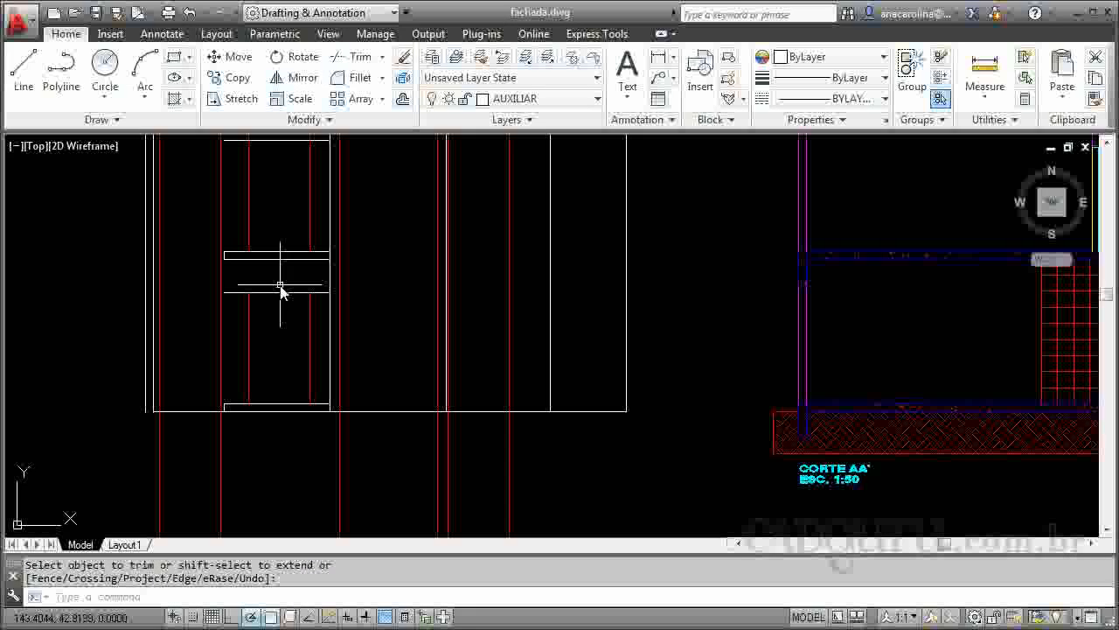
Fillet the ground floor door head with both of the door's vertical construction lines at radius 0 to close its upper corners
type("f")
key("Return")
left_click(249, 325)
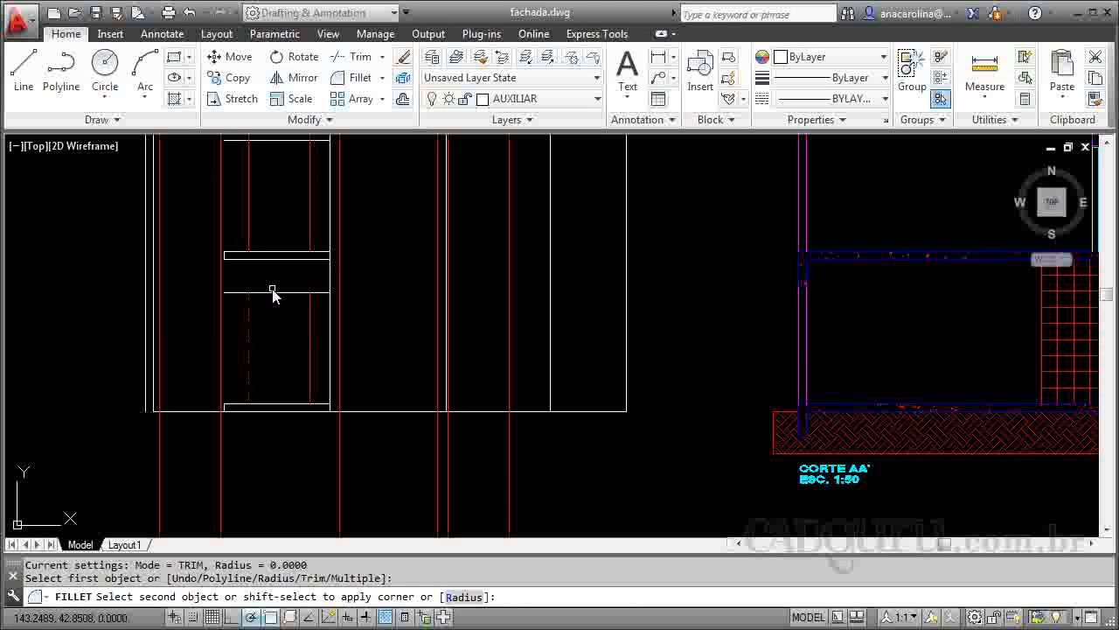
left_click(273, 298)
key("Return")
left_click(312, 325)
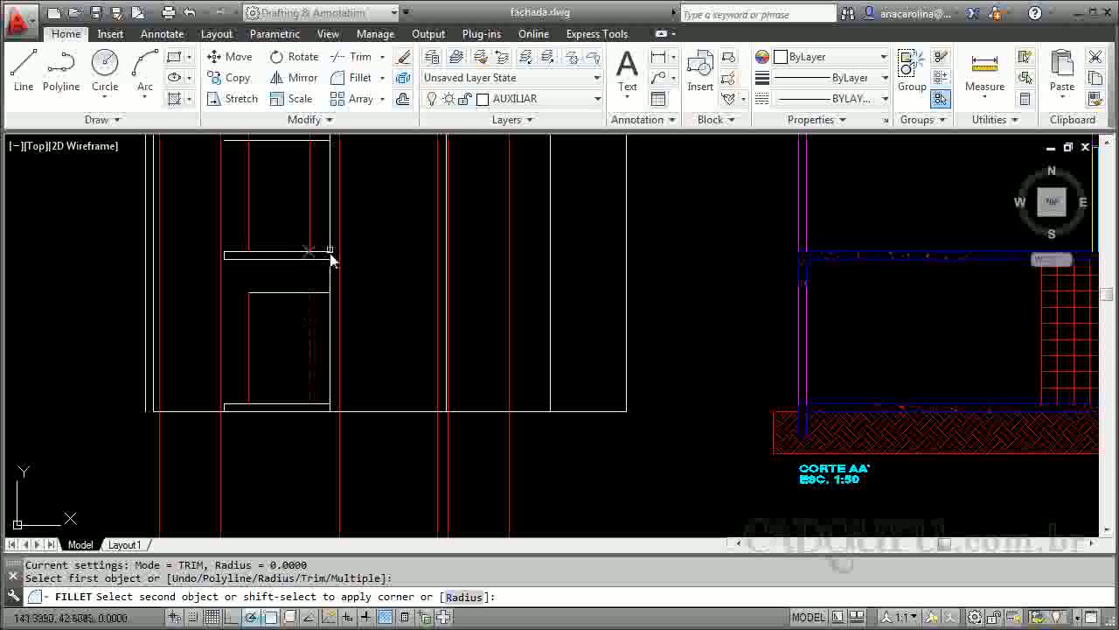
left_click(297, 292)
Fillet the upper floor door head with both of that door's vertical lines at radius 0
key("Return")
left_click(311, 175)
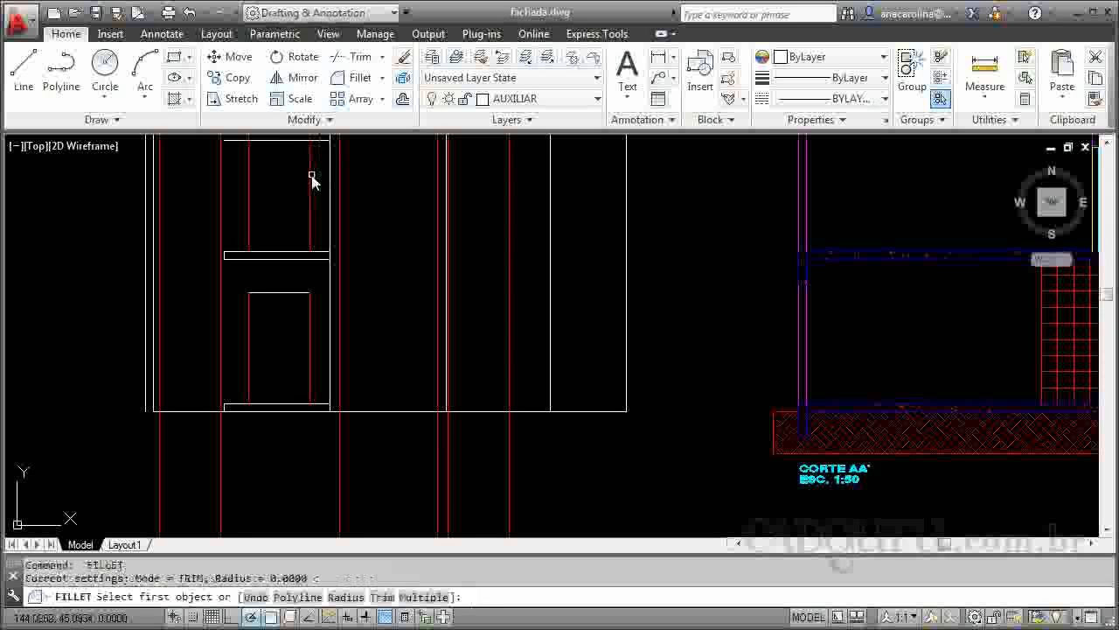
left_click(288, 140)
key("Return")
left_click(250, 175)
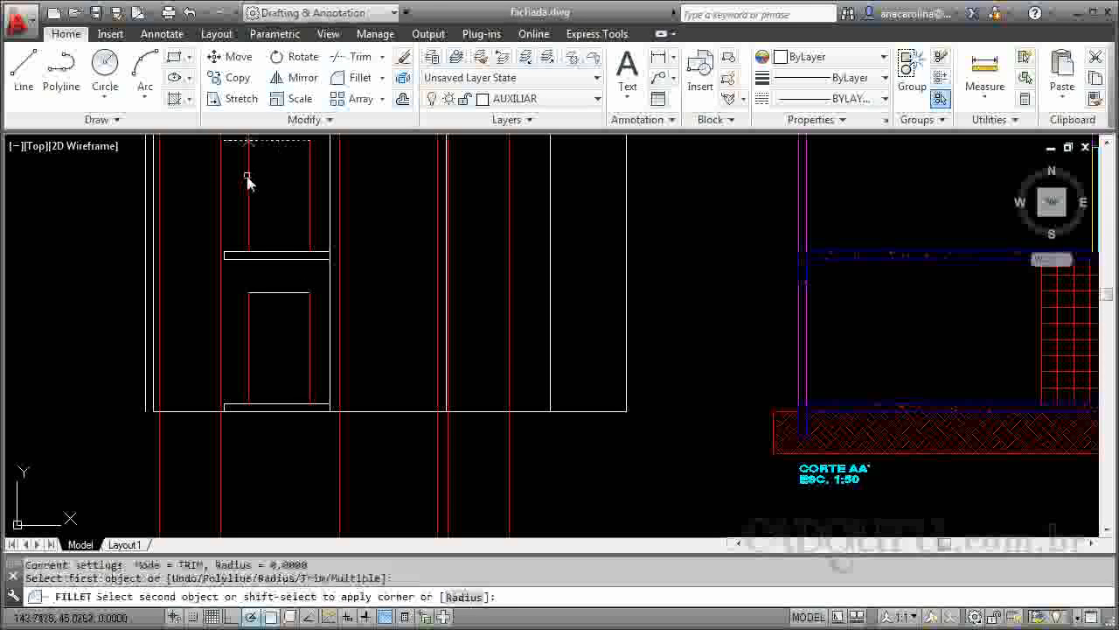
left_click(262, 140)
Draw horizontal lines from the upper and ground floor door heads to the outermost window construction line near the facade's outer wall
scroll(291, 321, "down", 5)
scroll(297, 262, "up", 3)
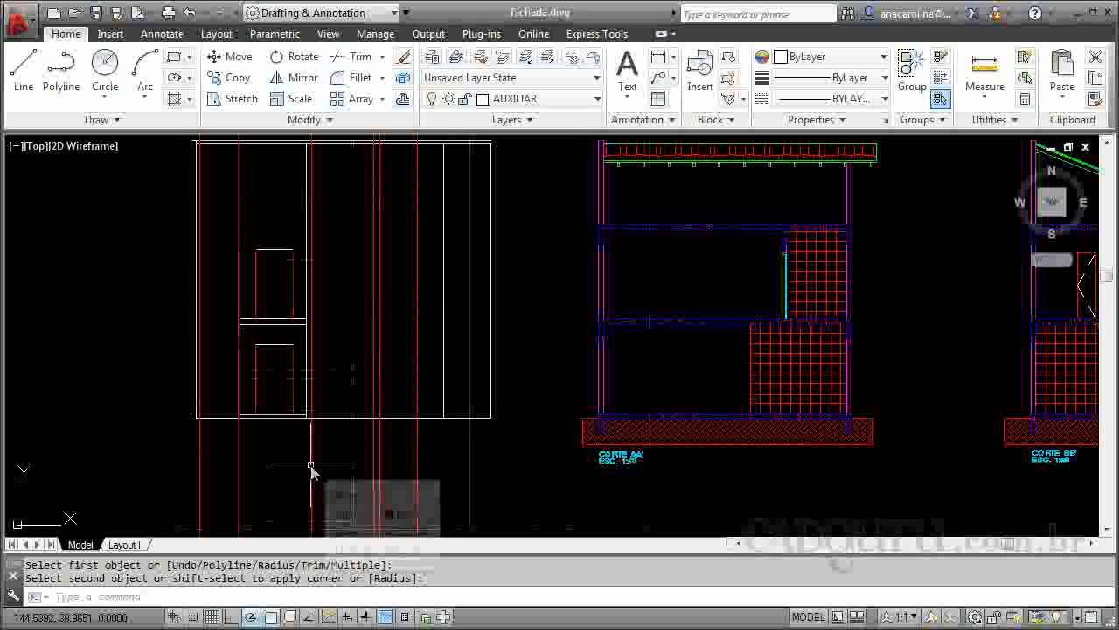
scroll(227, 236, "up", 2)
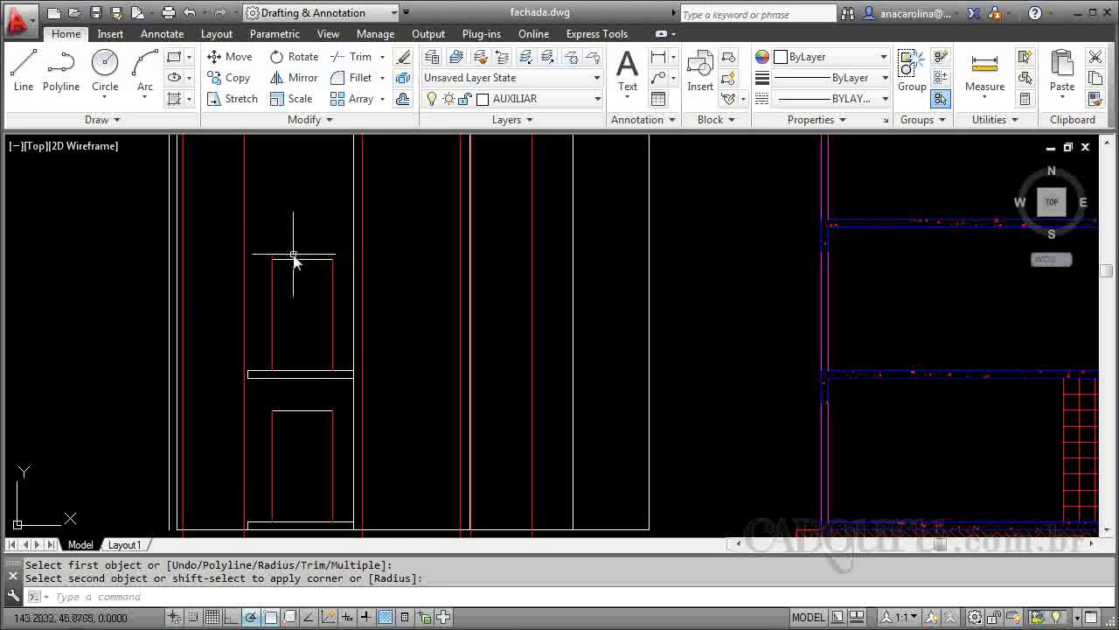
key("Escape")
type("l")
key("Return")
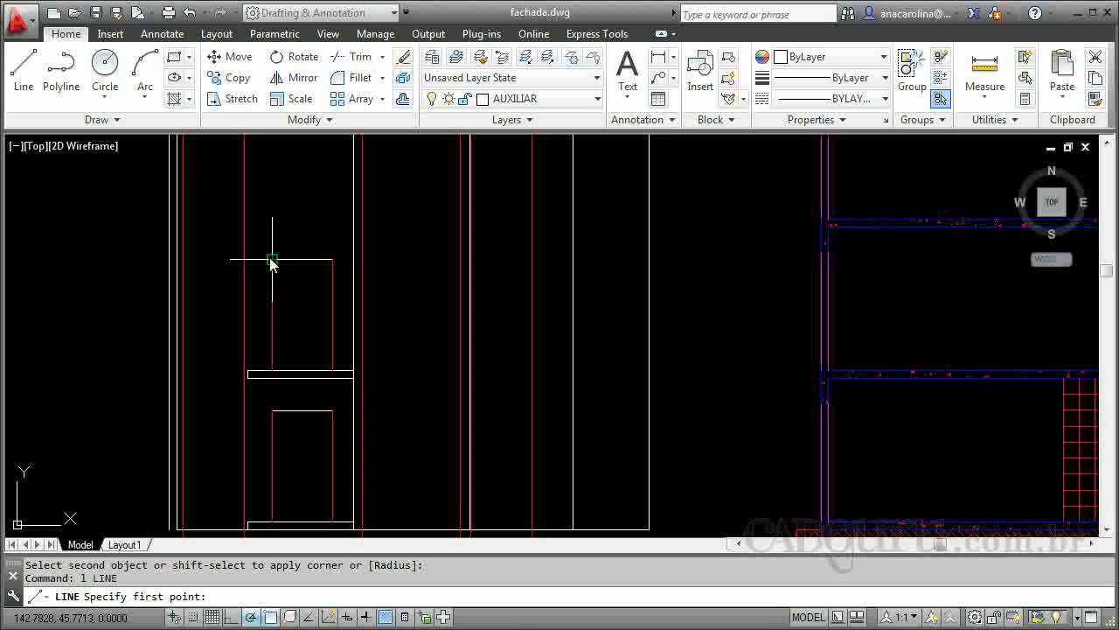
left_click(272, 259)
left_click(183, 259)
key("Return")
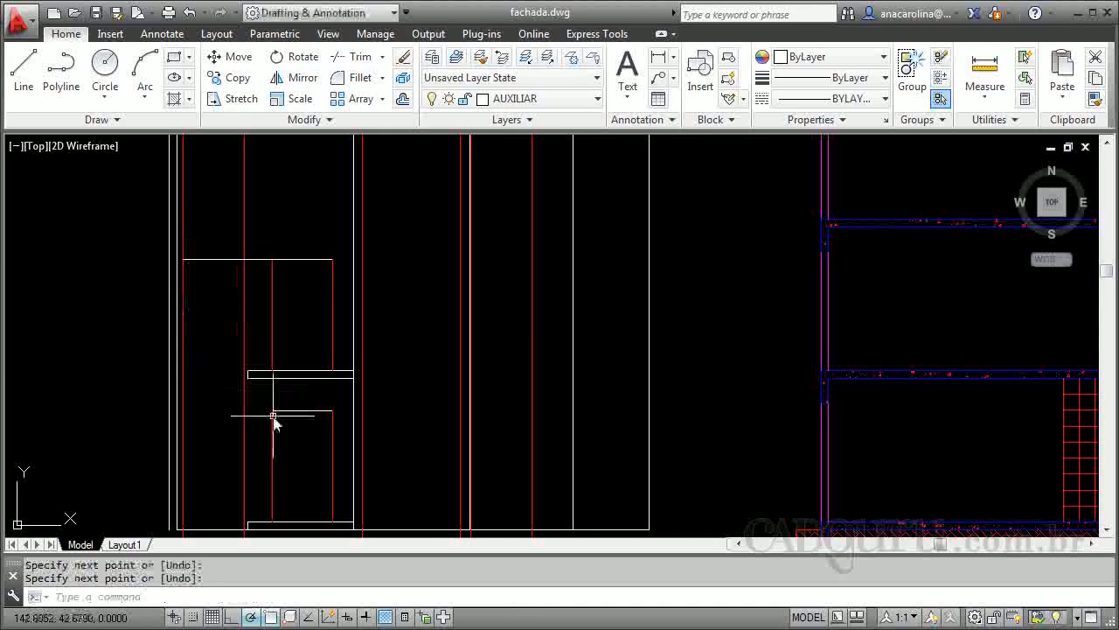
key("Return")
left_click(272, 410)
left_click(183, 410)
key("Return")
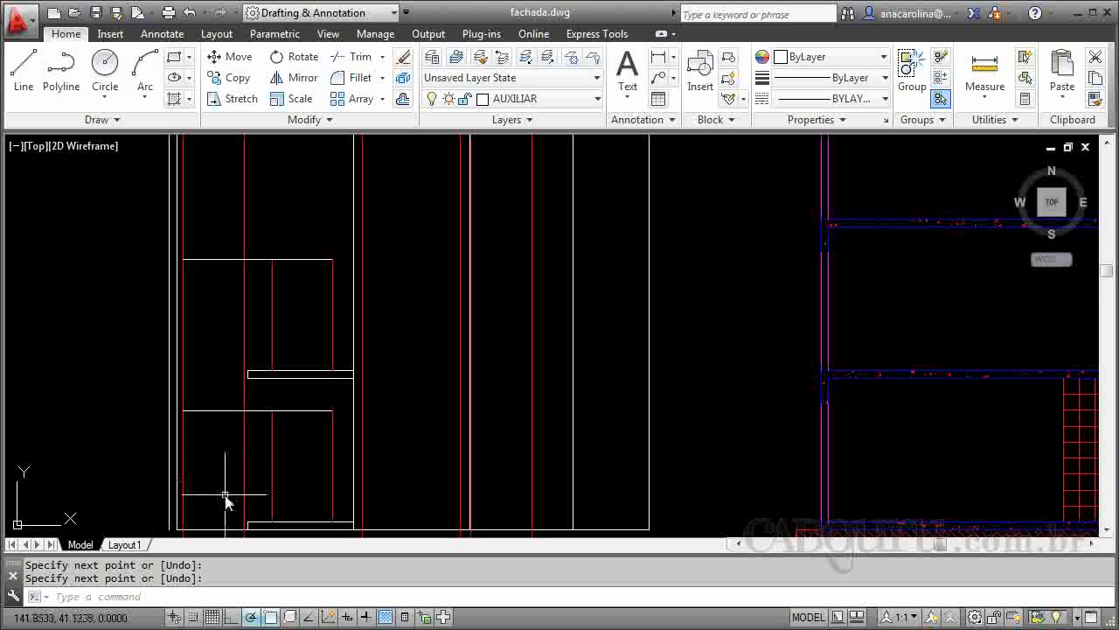
Draw horizontal lines from the top edges of the ground floor and upper slabs to the outermost window construction line
key("Return")
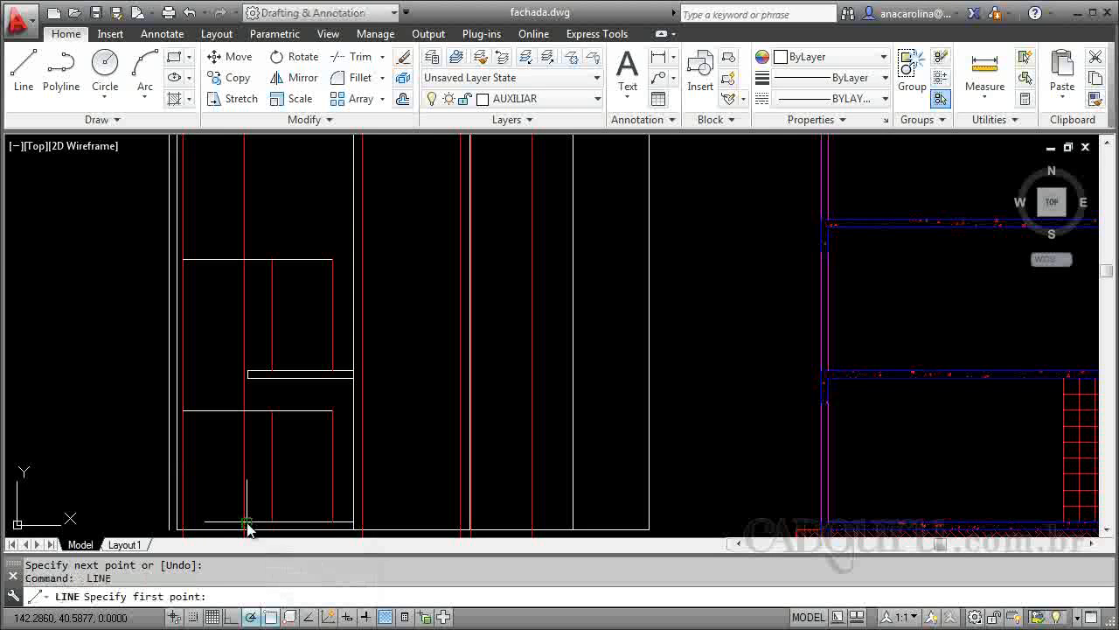
left_click(247, 523)
key("Return")
key("Return")
left_click(247, 371)
left_click(182, 371)
key("Return")
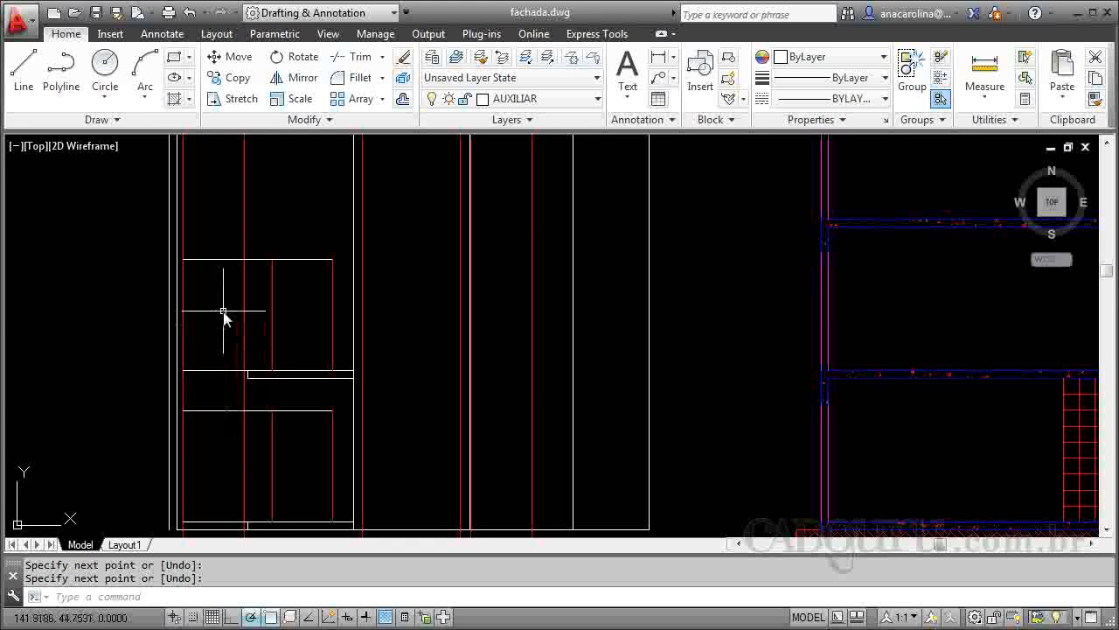
Offset the two slab-level extension lines upward to mark the window sills on both floors
right_click(230, 374)
key("Escape")
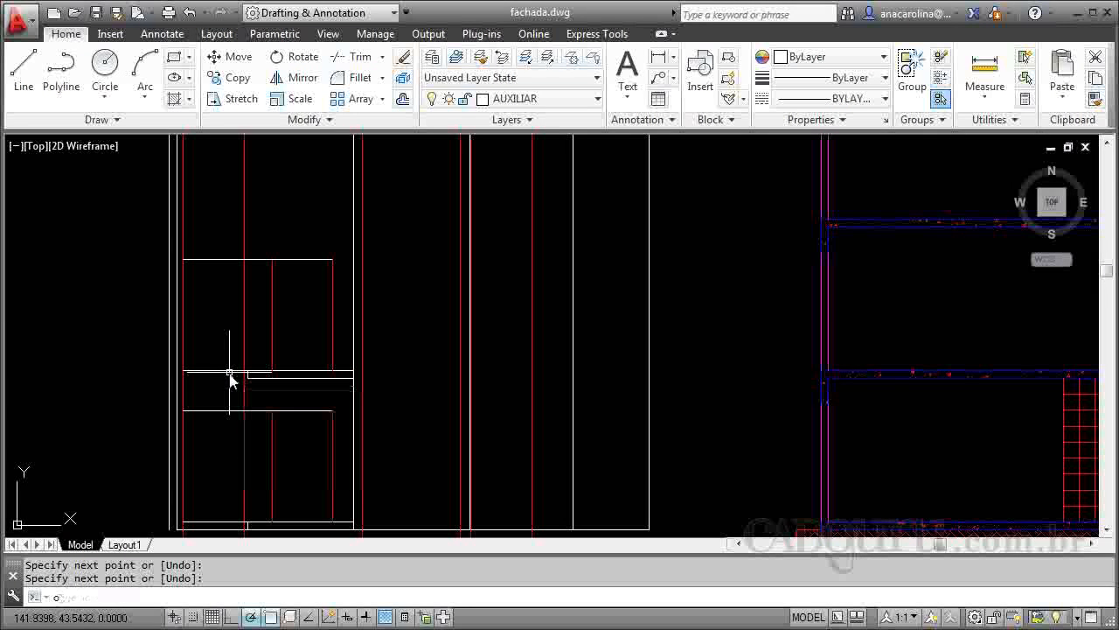
type("o")
key("Return")
key("Return")
left_click(229, 373)
left_click(218, 320)
left_click(216, 514)
left_click(208, 463)
key("Return")
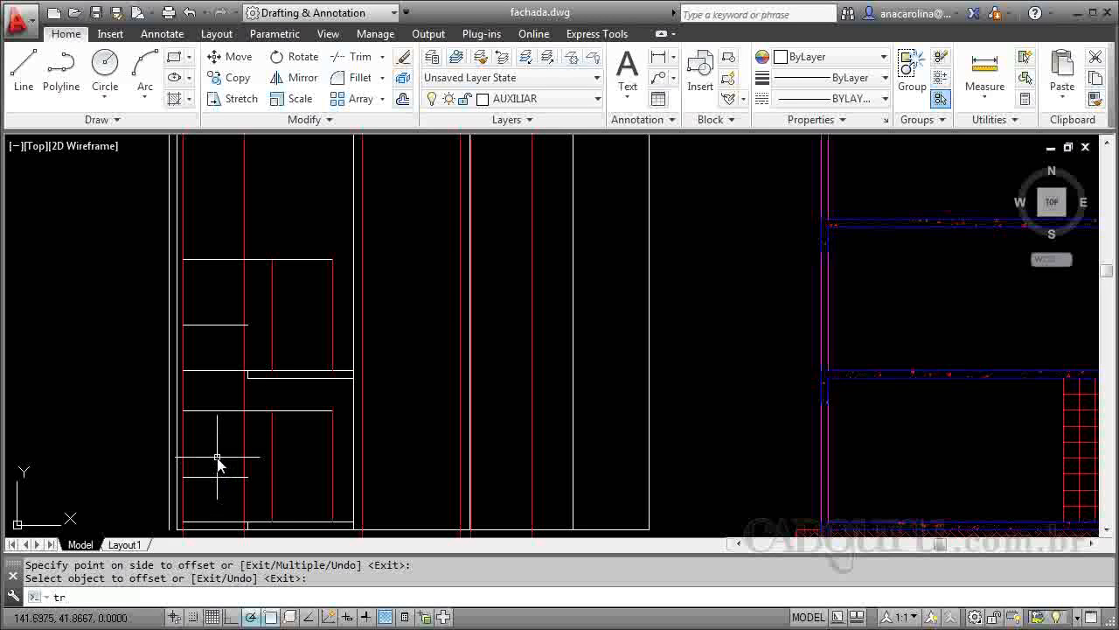
Trim the ground floor window's vertical lines below its sill and the head line between that window and the door
type("tr")
key("Return")
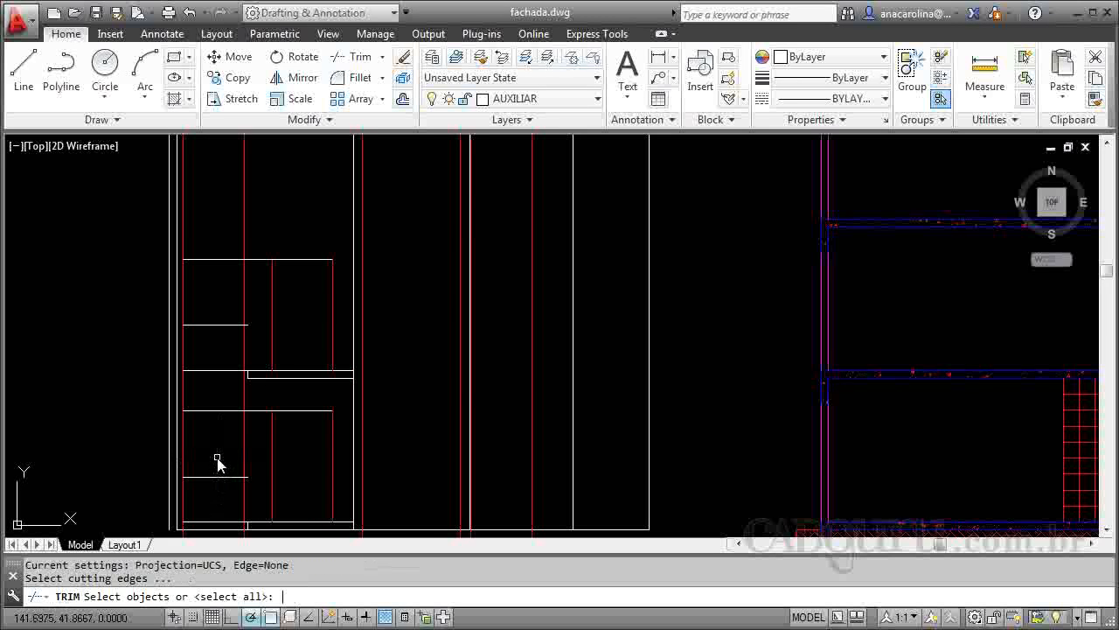
left_click(250, 247)
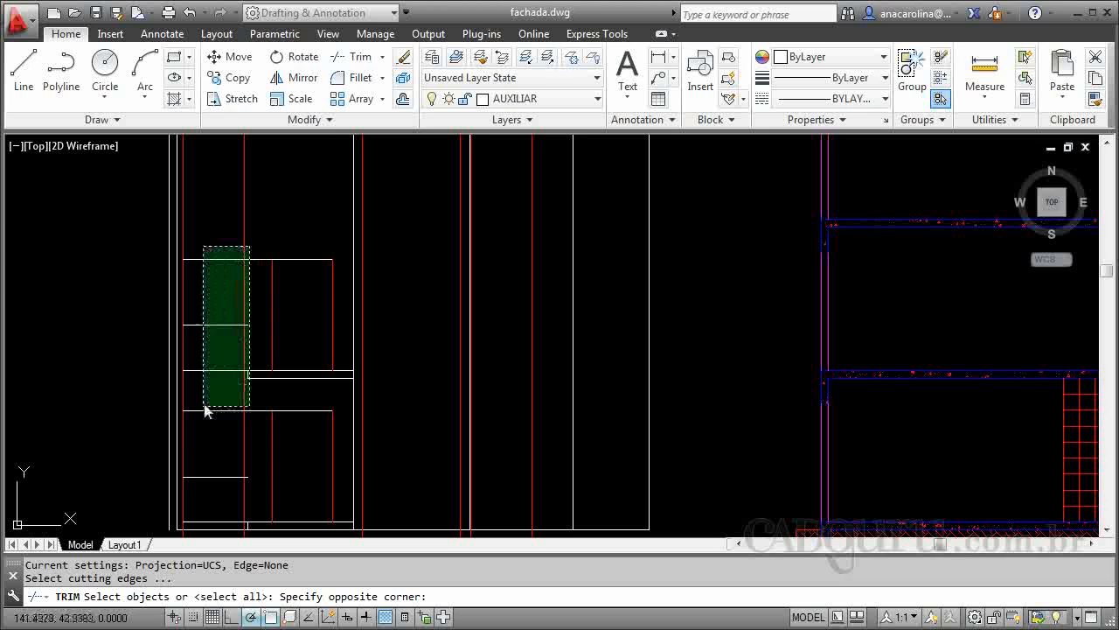
left_click(179, 513)
key("Return")
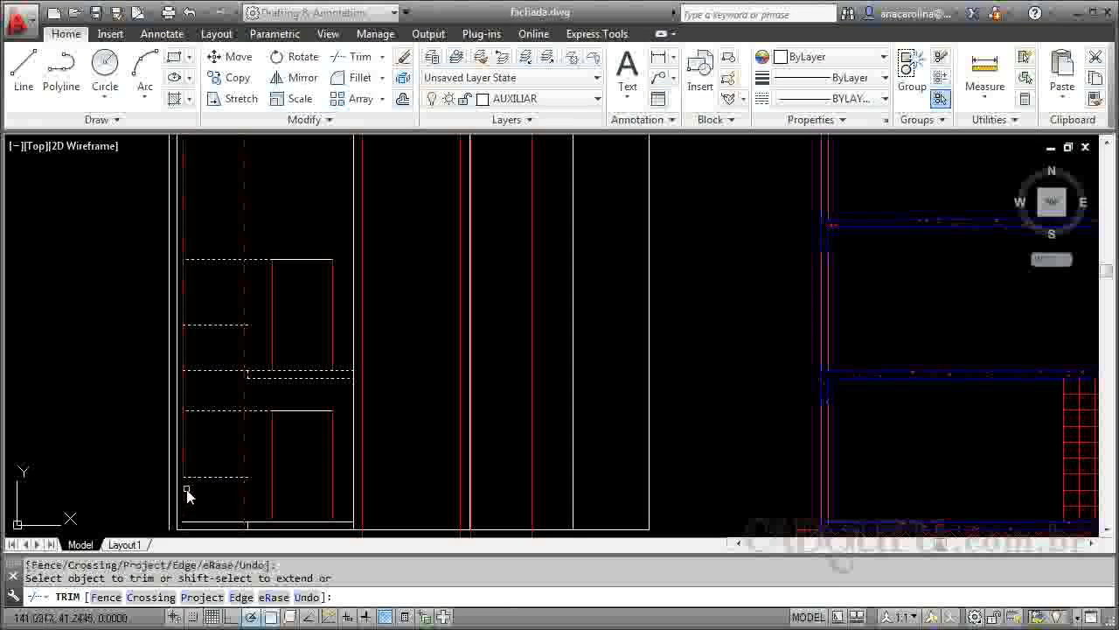
left_click(250, 496)
left_click(225, 509)
scroll(244, 475, "up", 4)
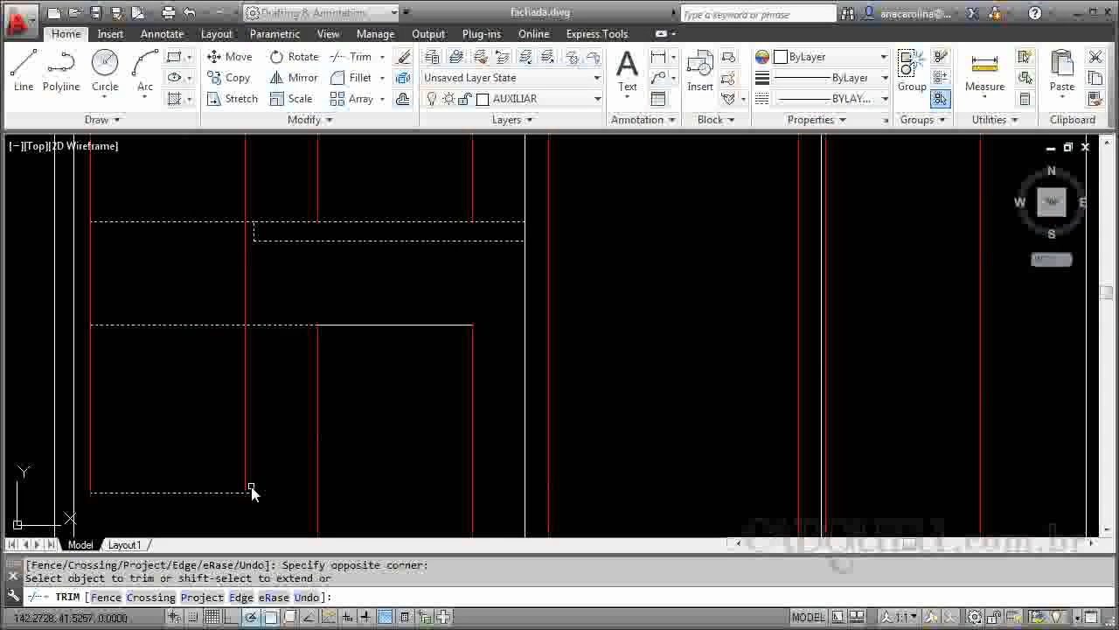
left_click(272, 324)
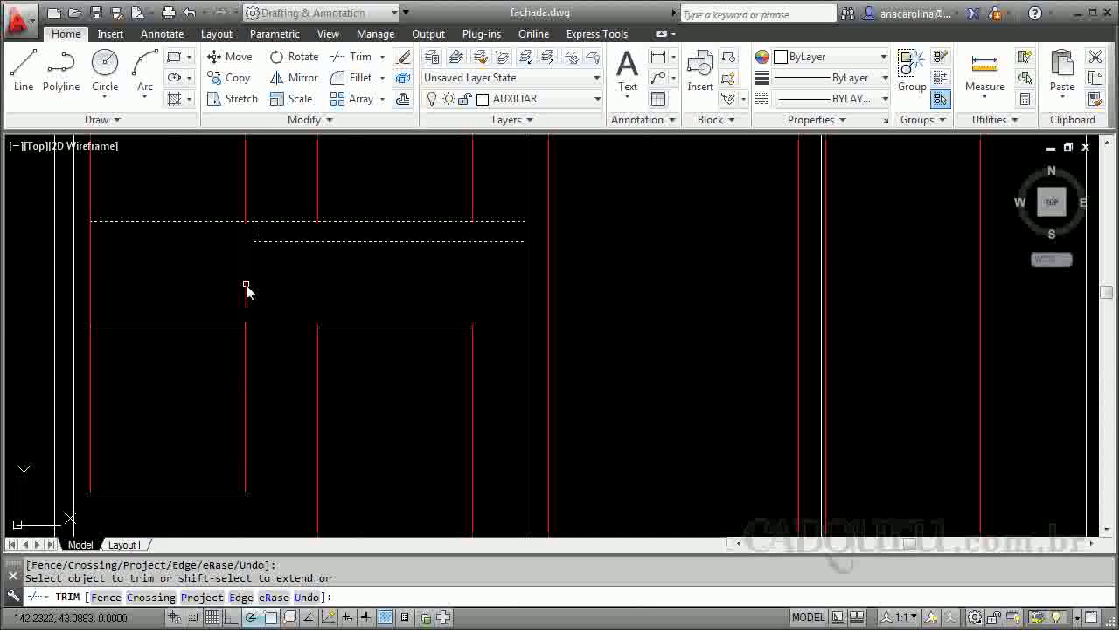
Trim the upper floor window's vertical lines below the sill and above the head, and the head line between window and door
scroll(277, 357, "down", 3)
scroll(239, 337, "up", 3)
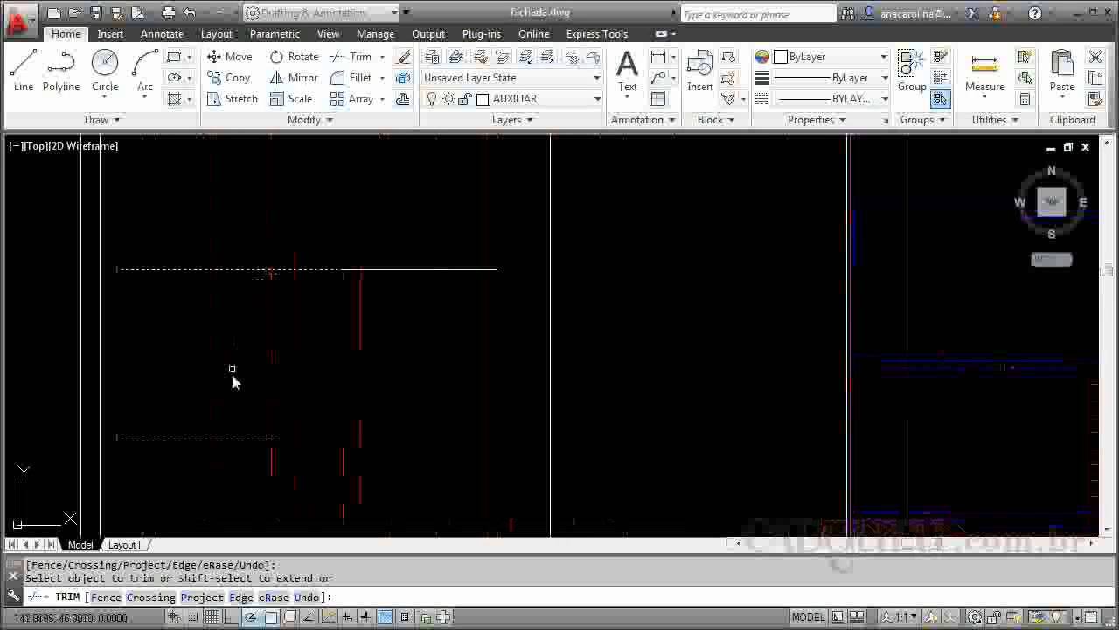
scroll(300, 225, "down", 4)
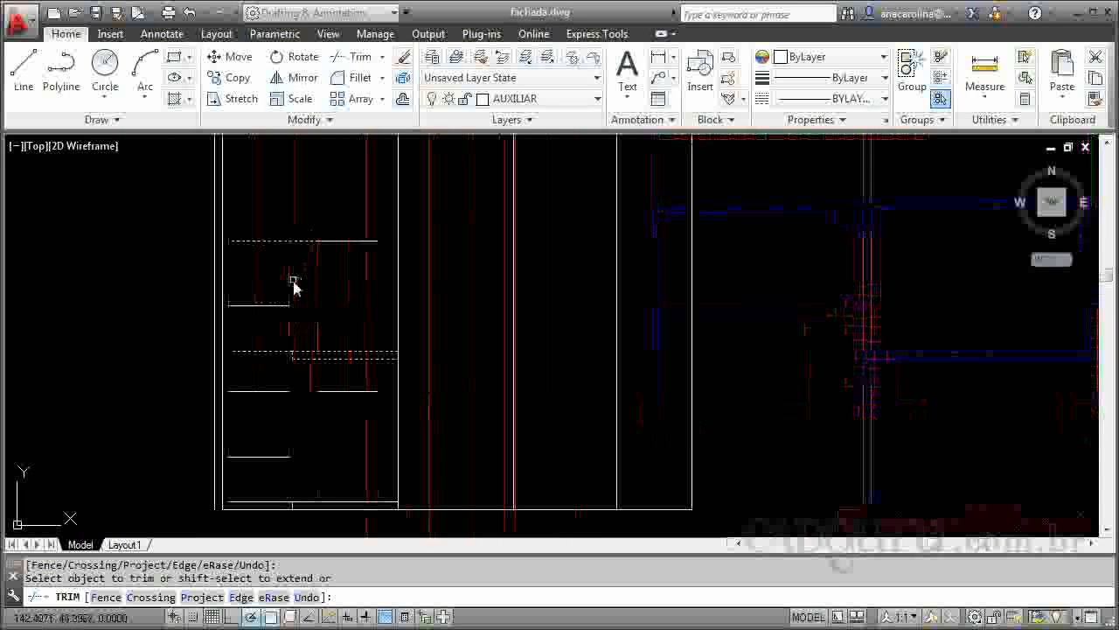
scroll(287, 327, "up", 2)
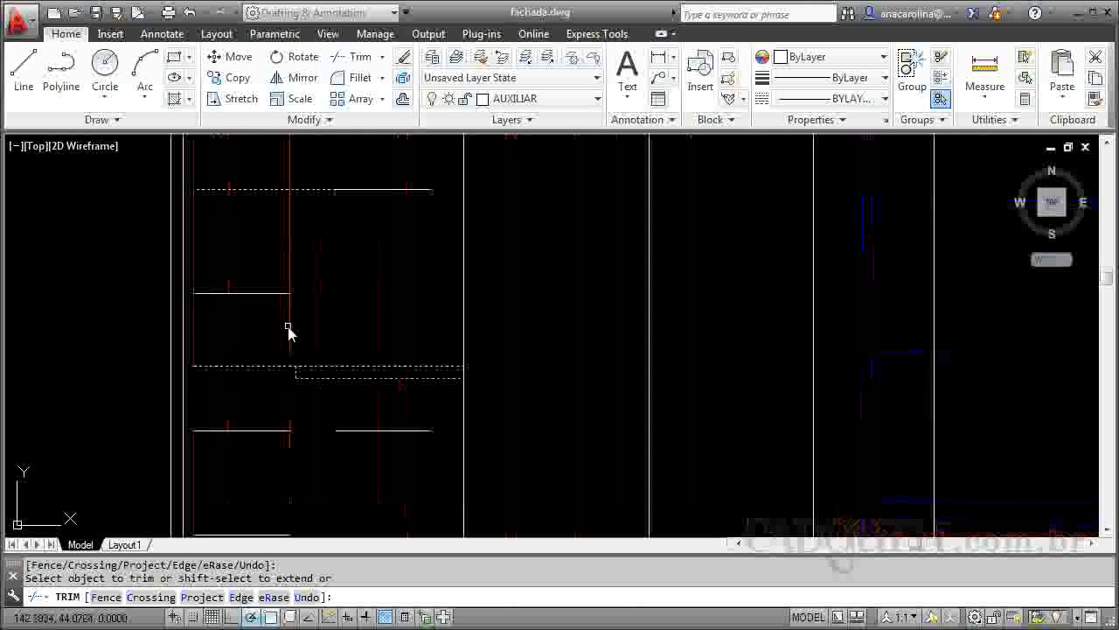
left_click(196, 321)
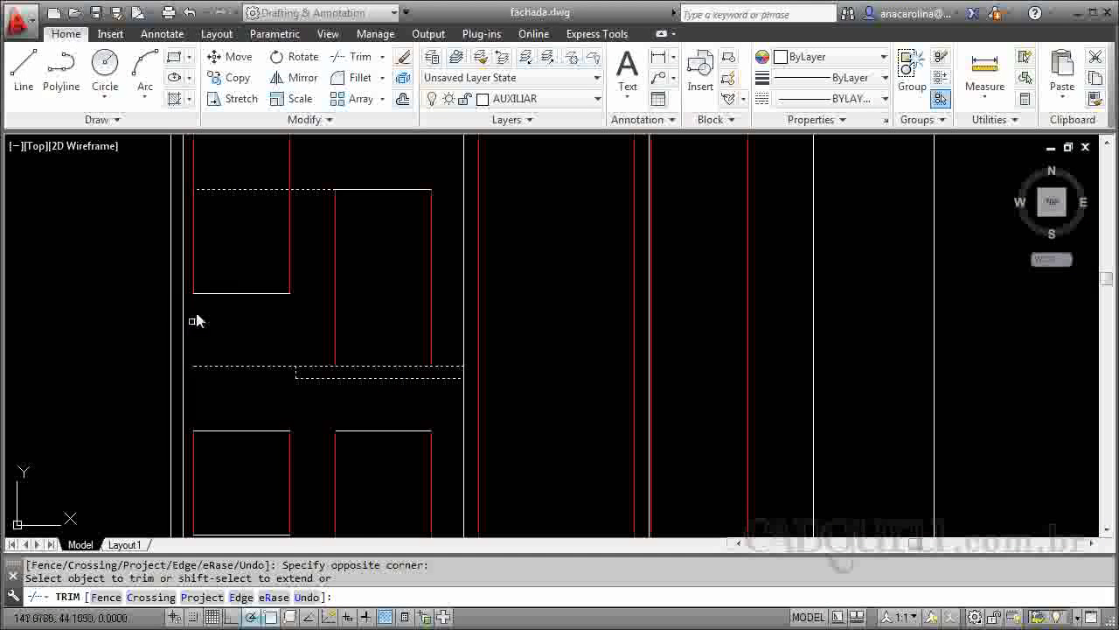
left_click(194, 168)
left_click(300, 191)
key("Return")
Erase the auxiliary line extending the upper slab's top edge beneath the upper floor window
left_click(263, 371)
left_click(230, 346)
key("Delete")
Copy the ground floor window's head and sill lines horizontally to the wall line beside the single remaining vertical construction line
scroll(131, 237, "down", 2)
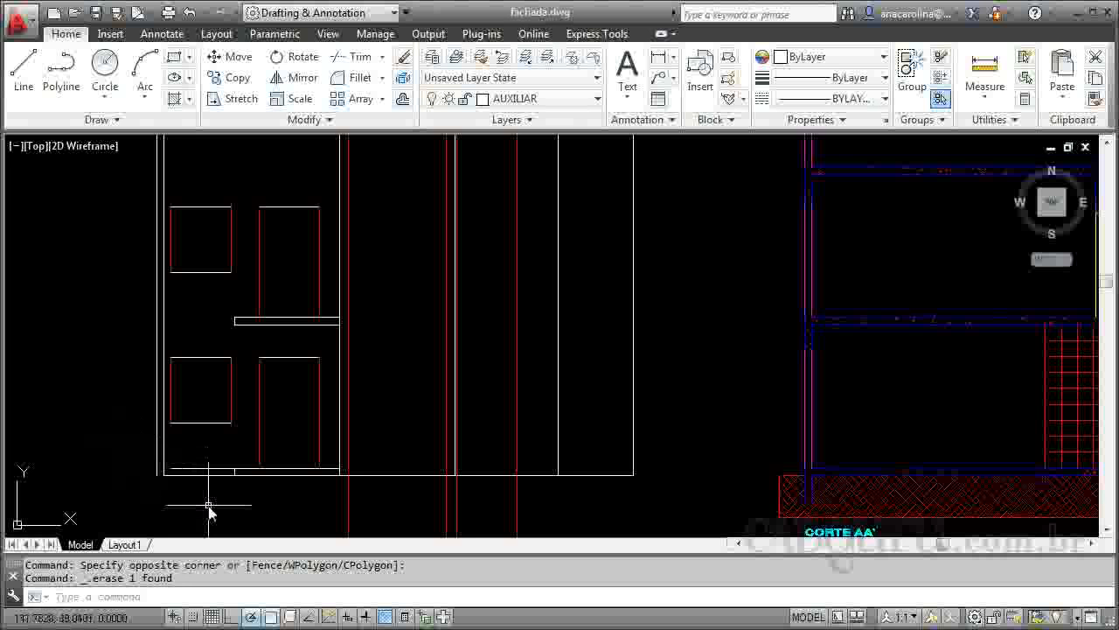
scroll(208, 513, "up", 2)
type("p")
key("Return")
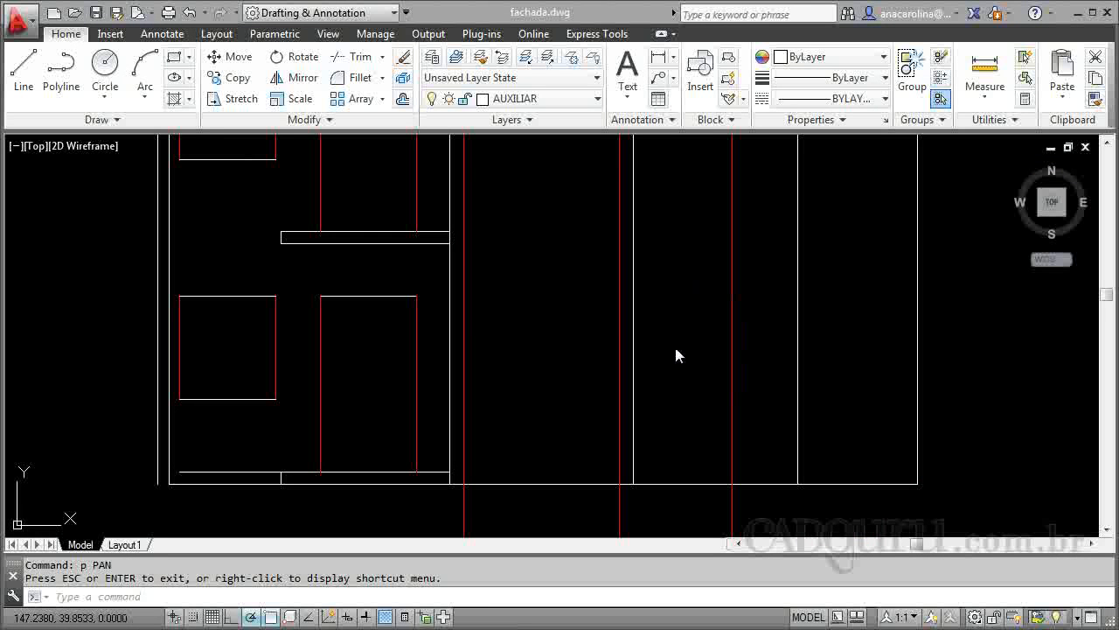
key("Escape")
type("c")
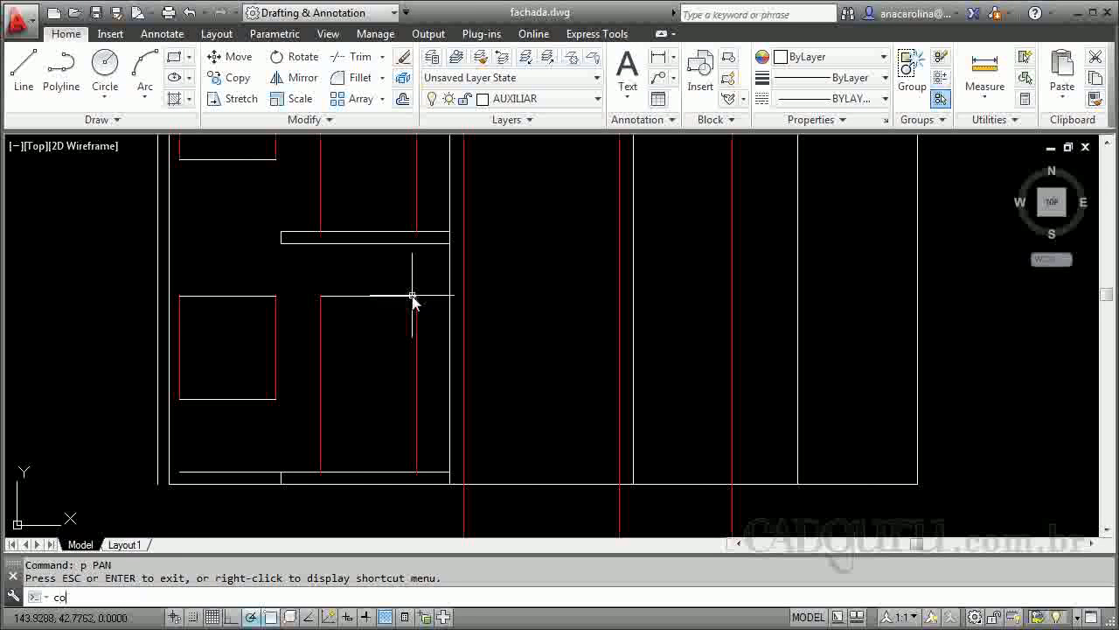
type("o")
key("Return")
left_click(245, 279)
left_click(197, 437)
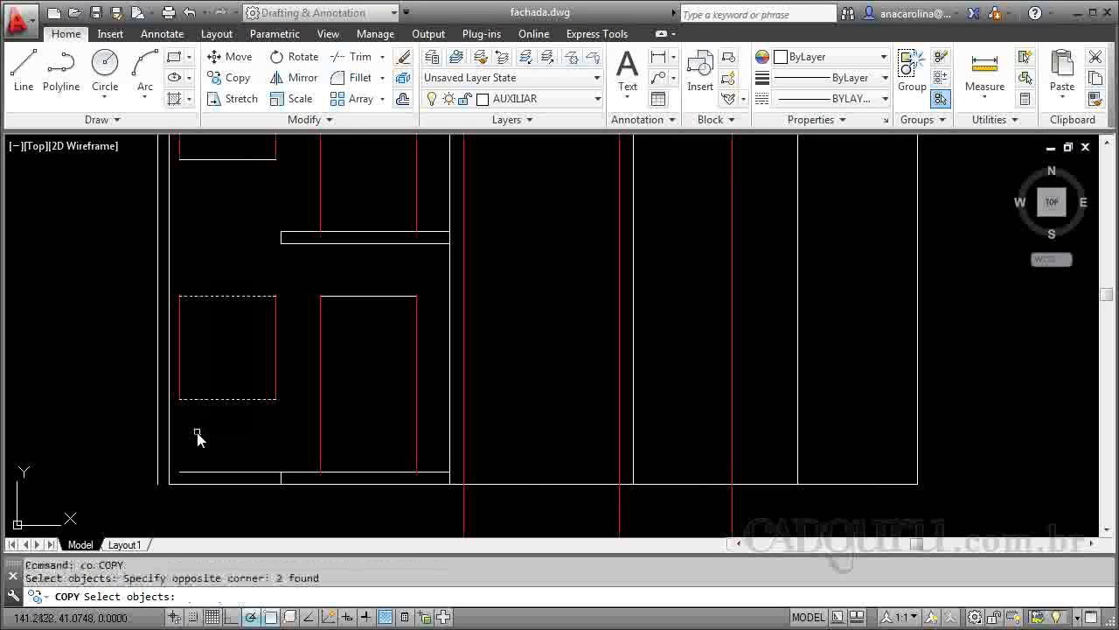
key("Return")
left_click(179, 295)
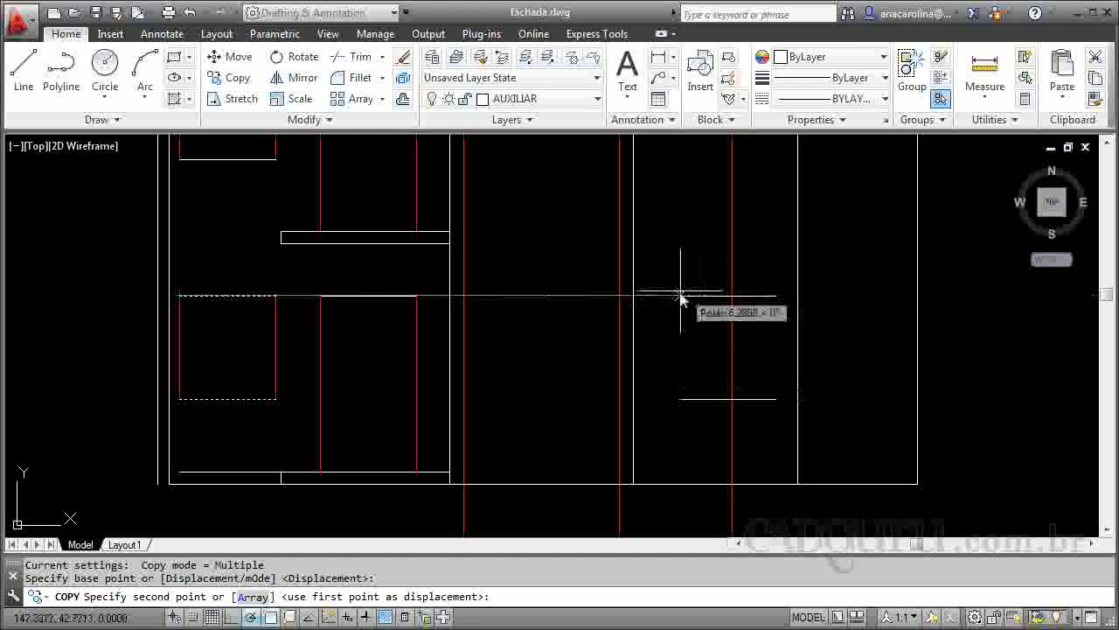
left_click(633, 297)
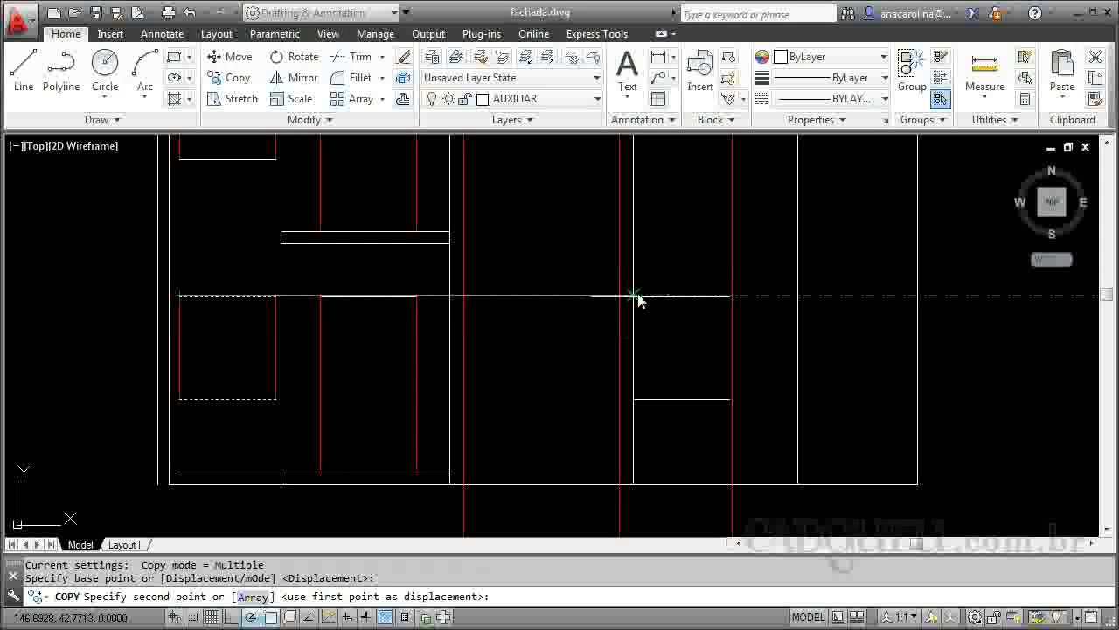
Fillet the copied head and sill lines with the adjacent vertical construction line at radius 0 to close the second ground floor window
key("Return")
left_click(704, 297)
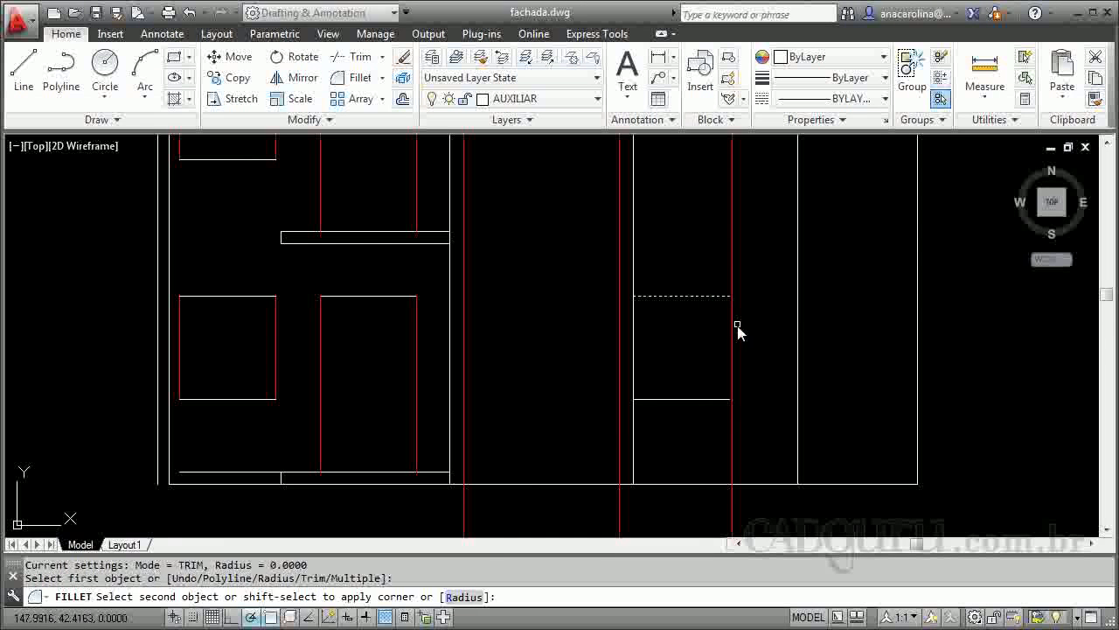
left_click(711, 399)
key("Return")
key("Escape")
key("Escape")
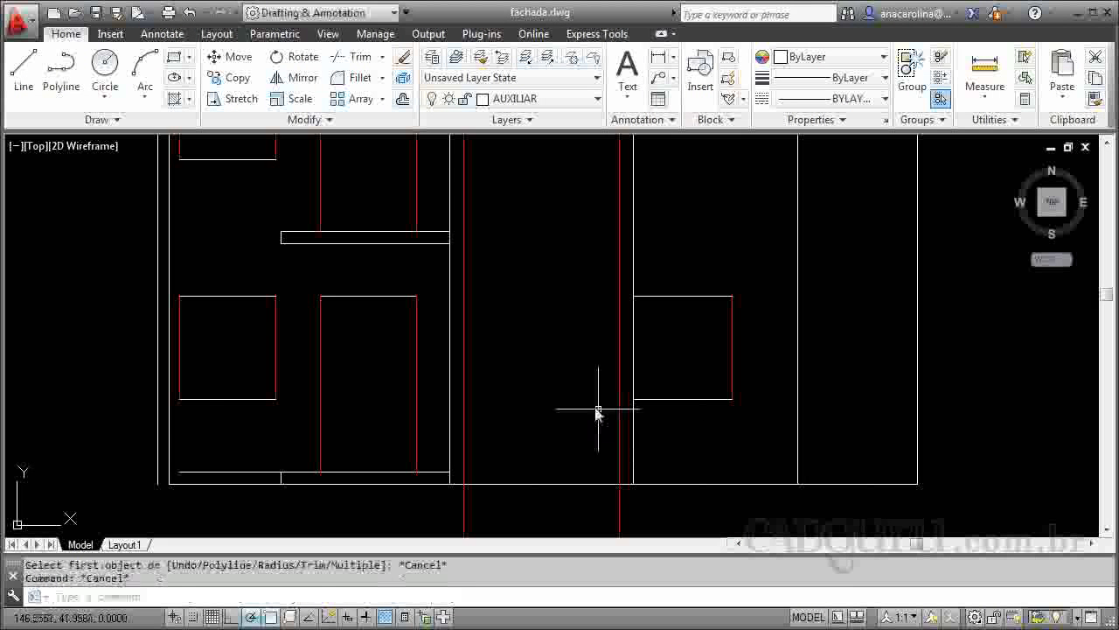
Draw horizontal construction lines through the head and sill of the tall stairwell window in the stair section
scroll(507, 450, "down", 2)
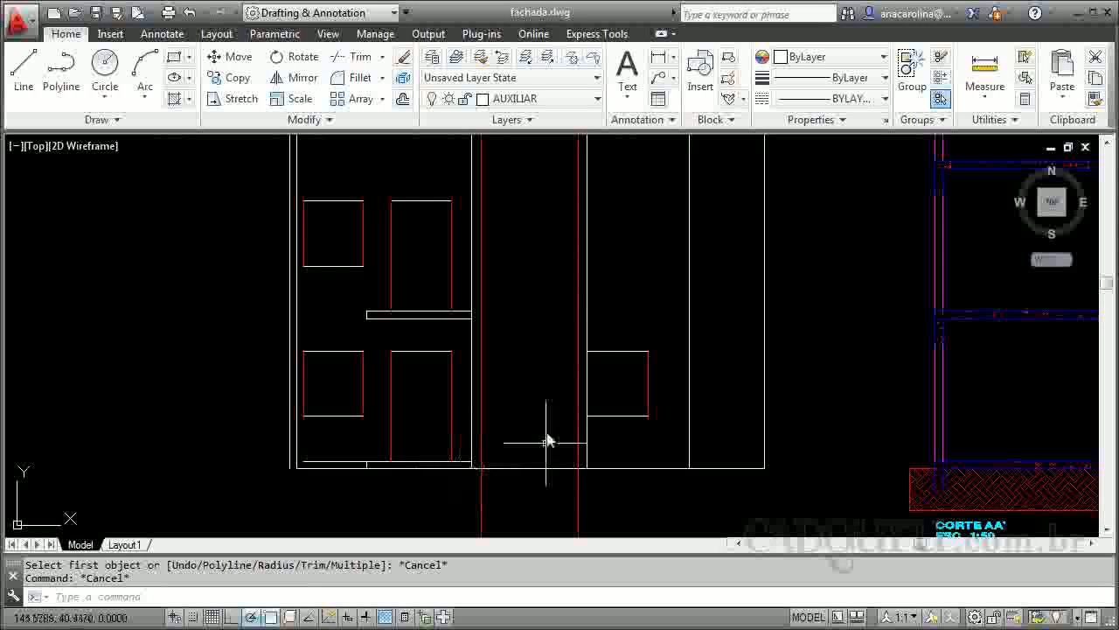
scroll(389, 474, "down", 2)
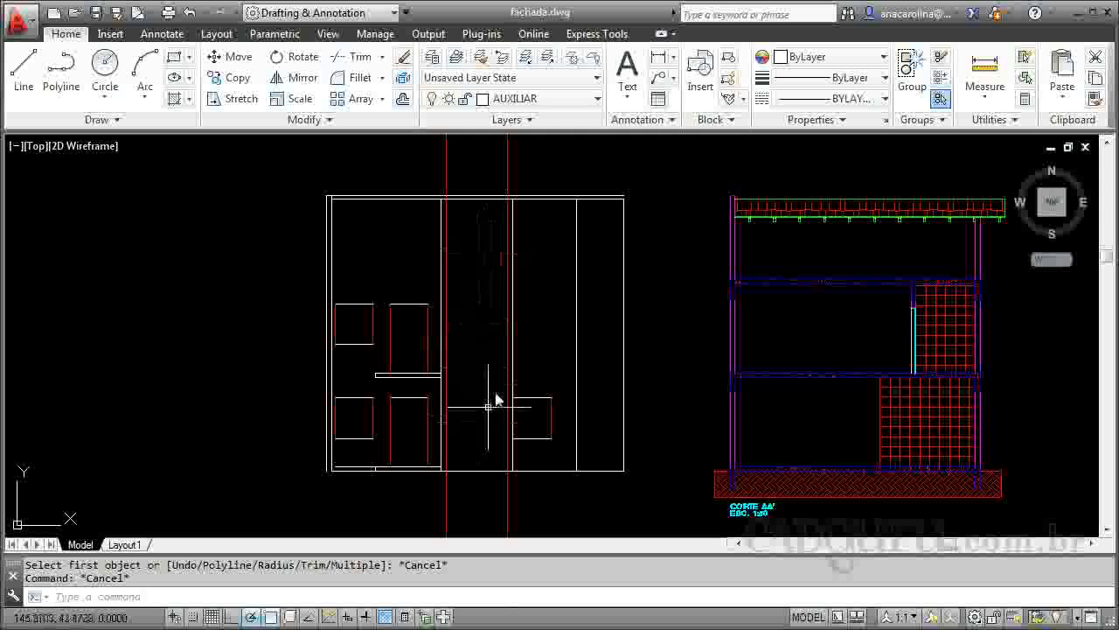
scroll(402, 357, "down", 3)
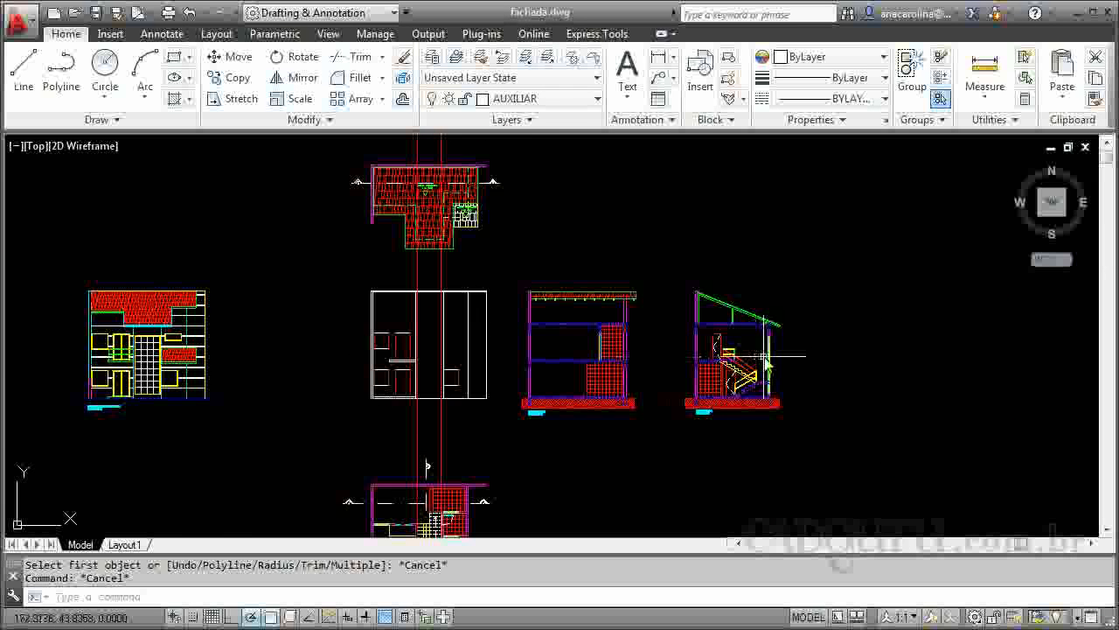
scroll(769, 354, "up", 4)
scroll(743, 367, "down", 1)
scroll(770, 425, "up", 1)
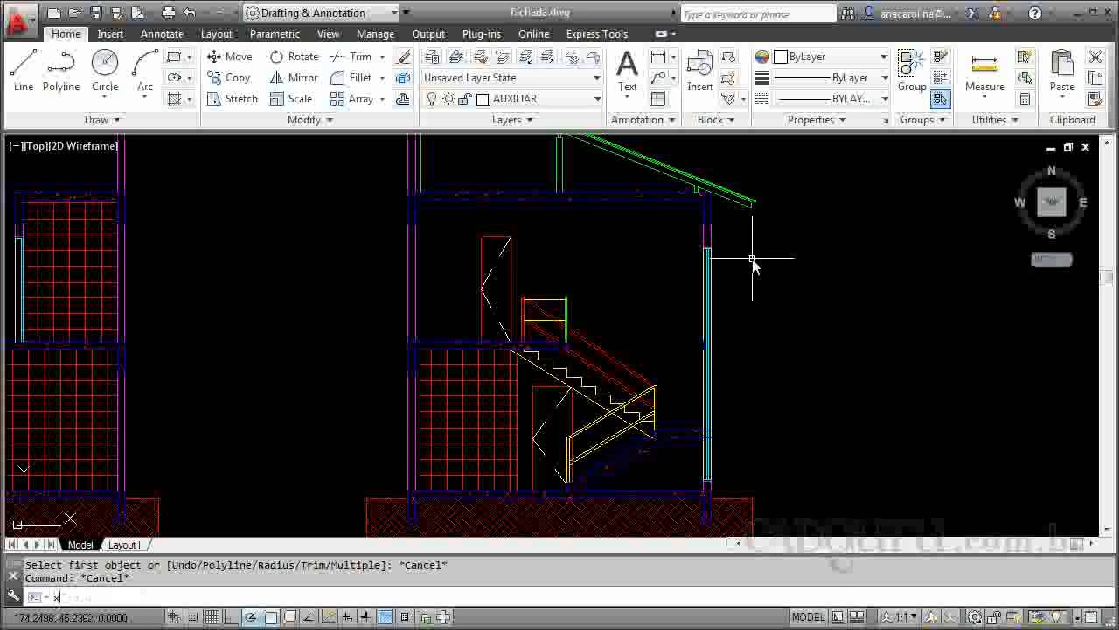
key("Return")
type("h")
key("Return")
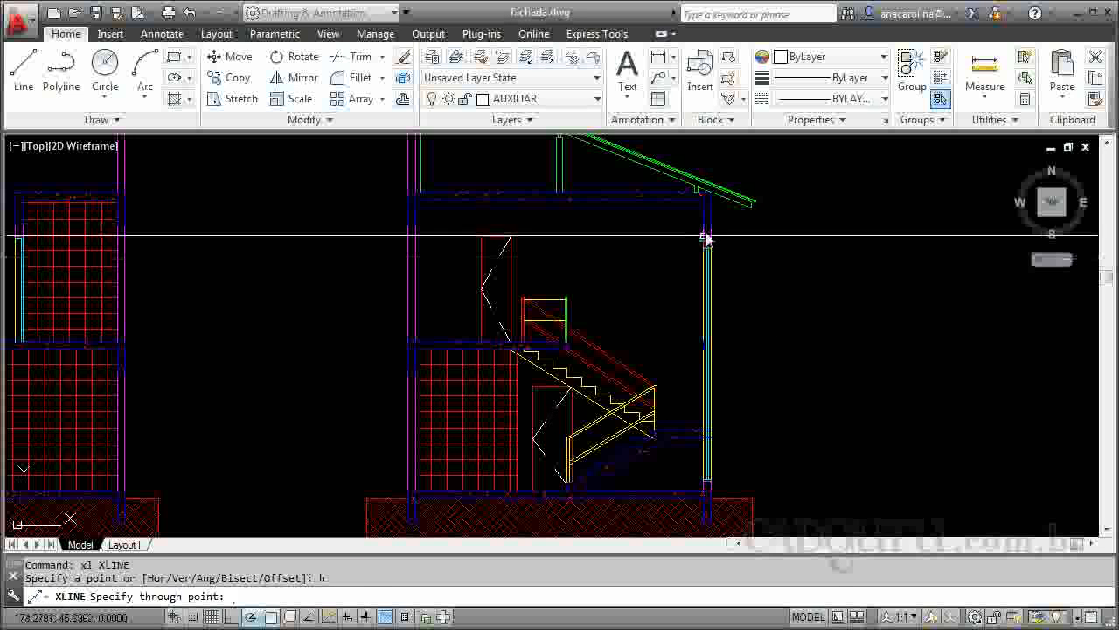
scroll(705, 237, "up", 5)
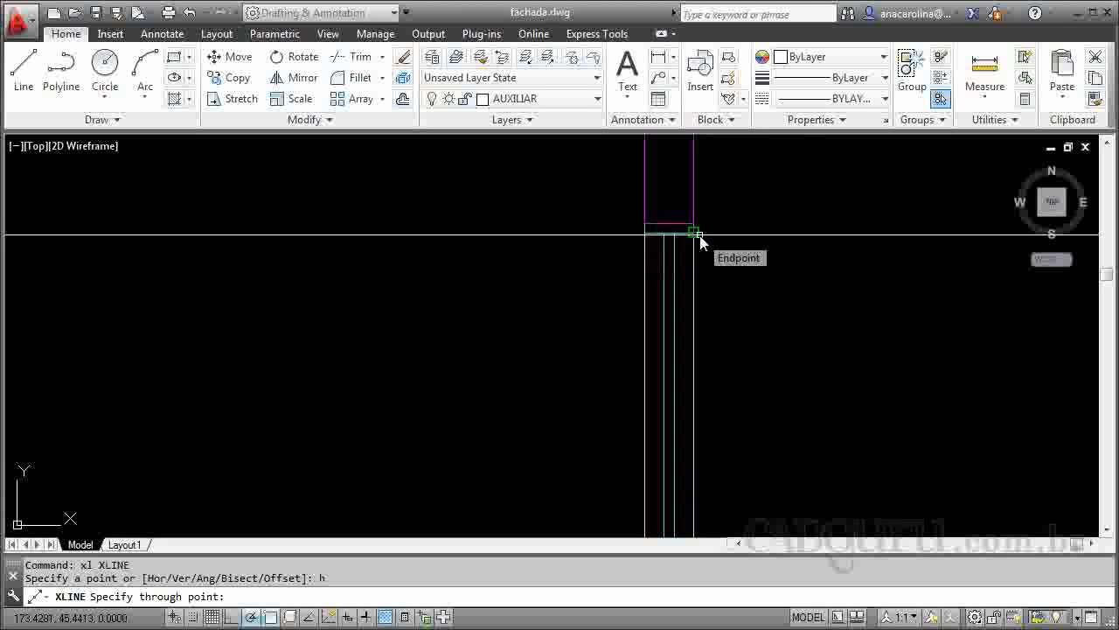
left_click(700, 241)
scroll(713, 168, "down", 5)
scroll(717, 442, "up", 5)
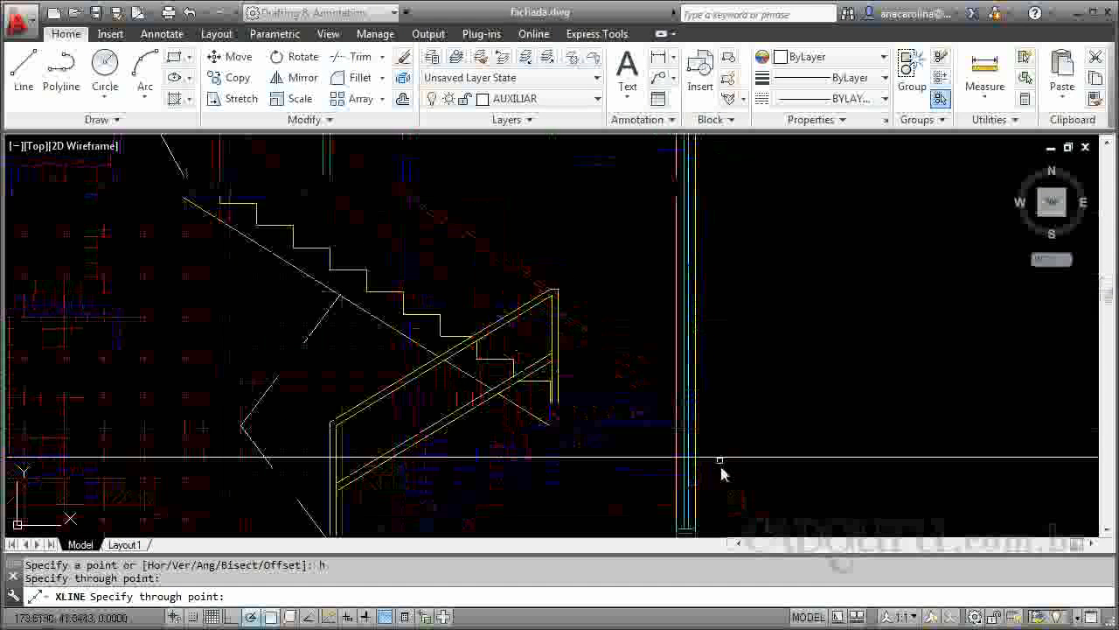
left_click(658, 486)
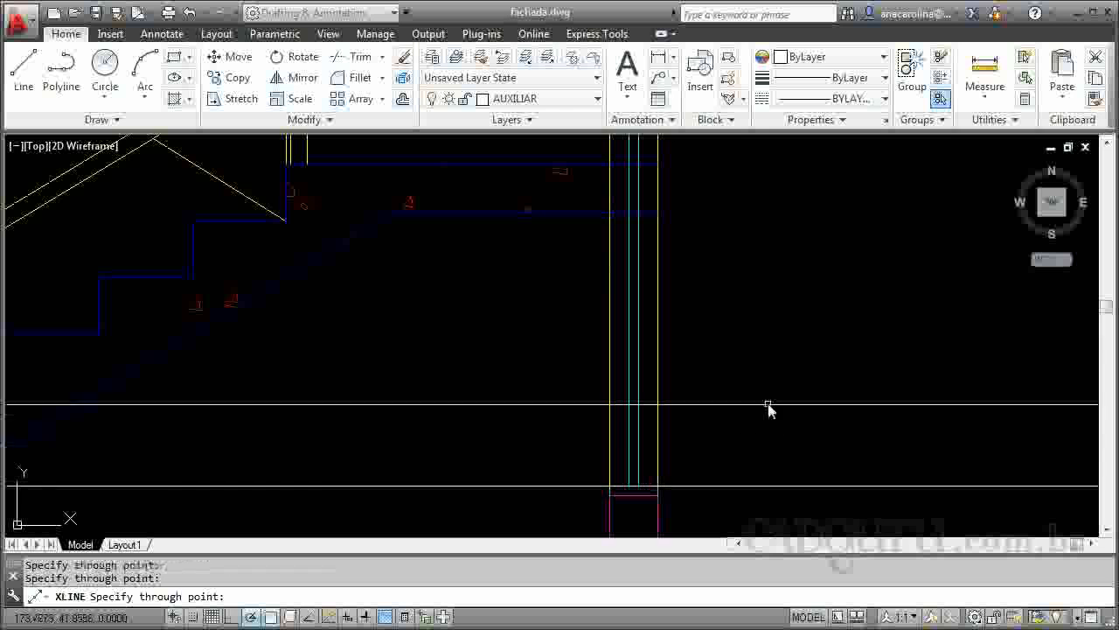
key("Return")
Fillet the stairwell window's head line with both vertical construction lines on the facade at radius 0
scroll(818, 384, "down", 5)
scroll(679, 440, "down", 4)
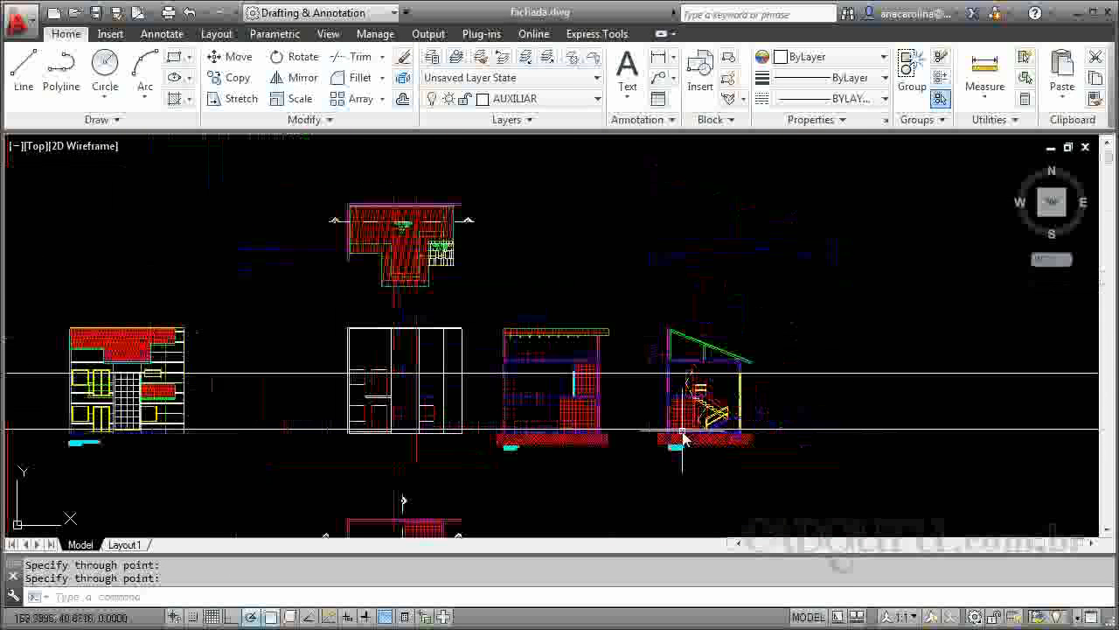
scroll(370, 404, "up", 8)
type("f")
key("Return")
left_click(368, 385)
left_click(336, 285)
key("Return")
left_click(336, 285)
left_click(271, 332)
Fillet the stairwell window's sill line with its two vertical side lines at radius 0 to close the opening
key("Return")
left_click(271, 334)
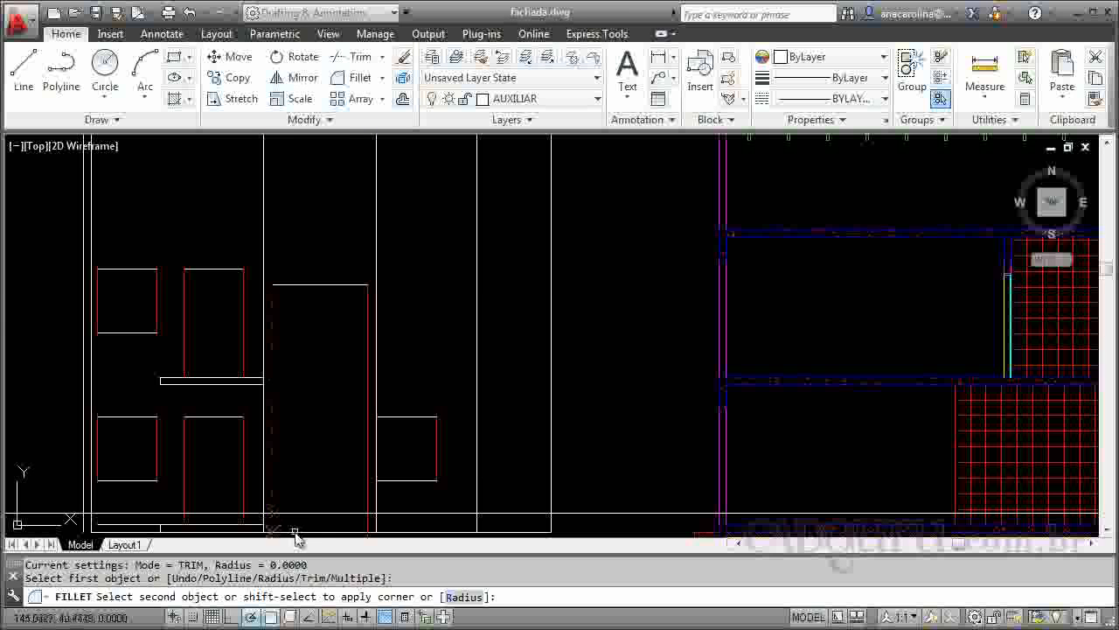
left_click(306, 518)
key("Return")
left_click(306, 517)
left_click(366, 473)
key("Return")
scroll(382, 320, "down", 2)
scroll(382, 320, "up", 2)
key("Escape")
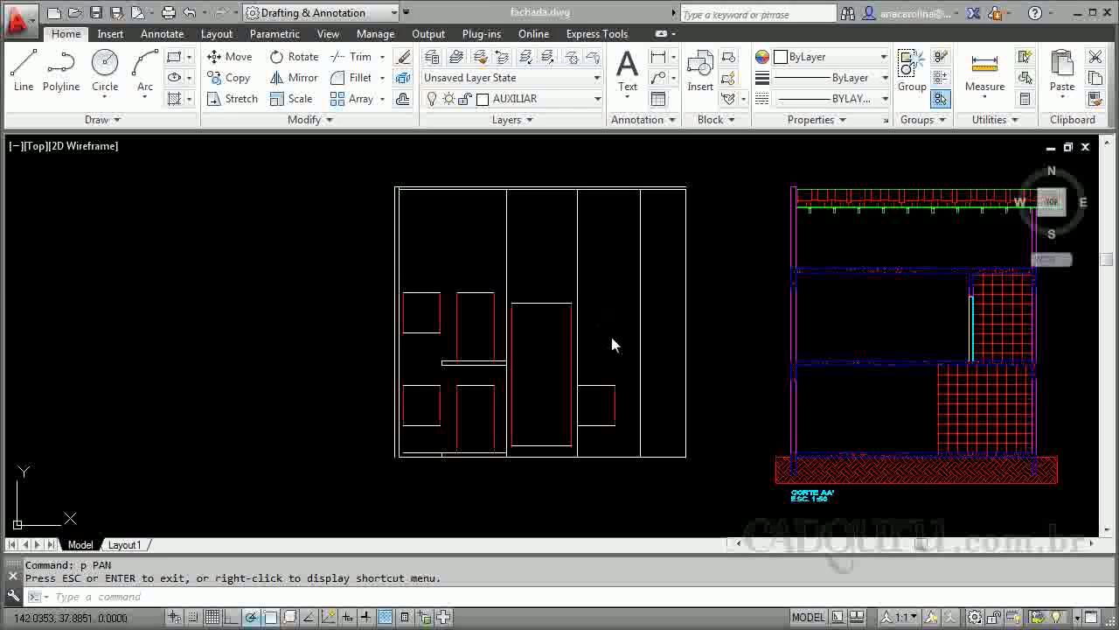
Draw vertical construction lines through both ends of the window in the tiled room beside the stairs in the floor plan
scroll(616, 315, "down", 6)
scroll(600, 503, "up", 5)
scroll(604, 472, "up", 2)
scroll(692, 341, "up", 4)
type("xl")
key("Return")
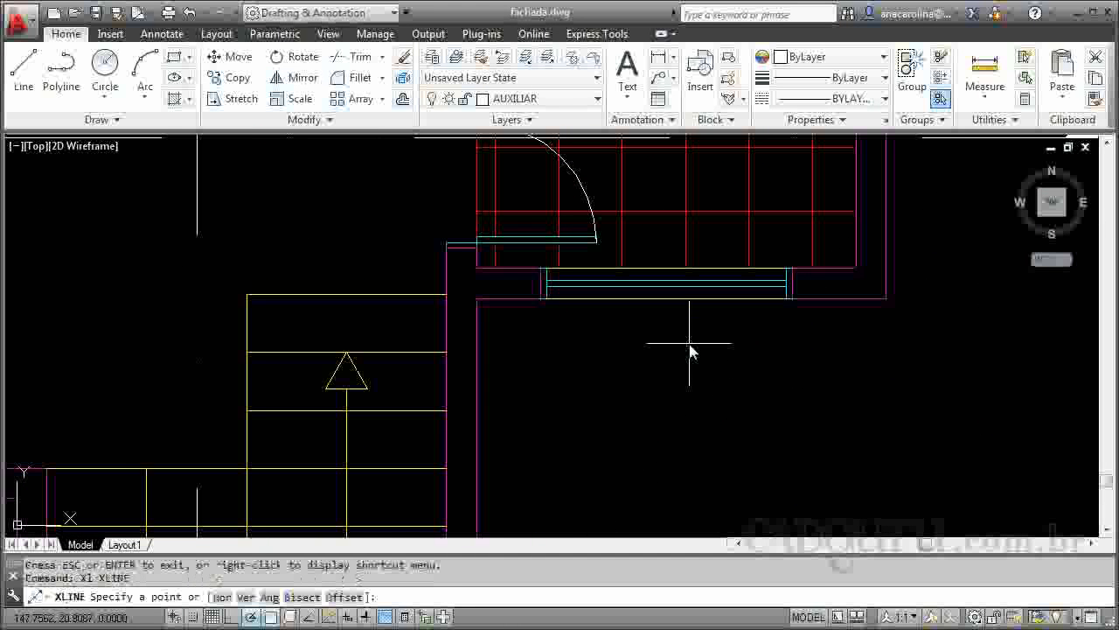
type("v")
key("Return")
left_click(547, 300)
left_click(784, 299)
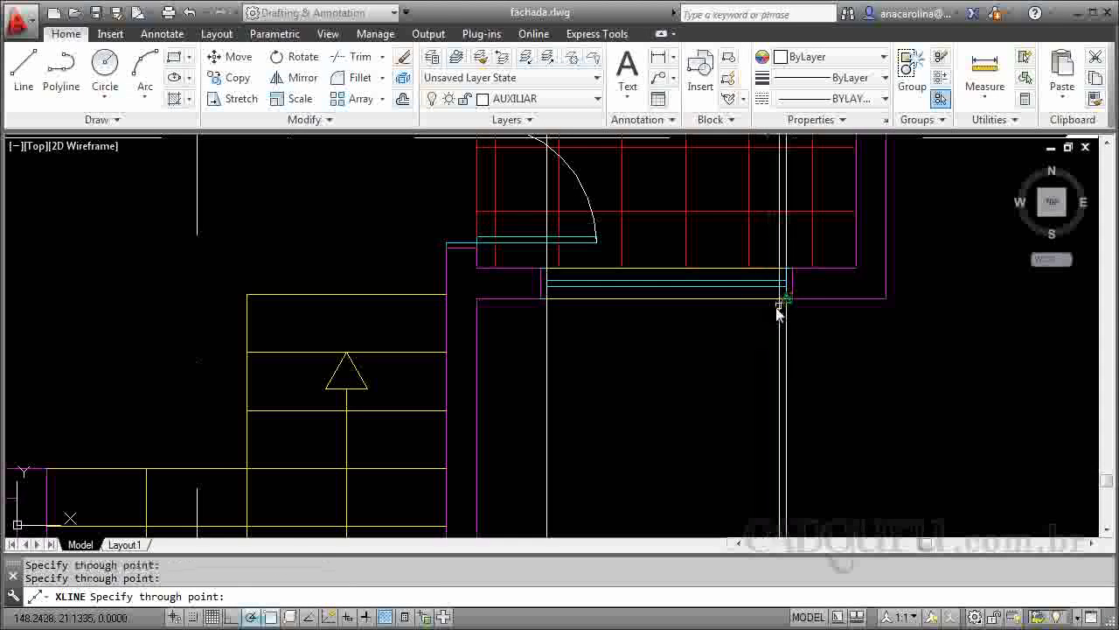
key("Return")
Copy the upper floor window's head and sill lines horizontally to the first of the two new vertical construction lines
scroll(603, 384, "down", 8)
scroll(593, 221, "up", 8)
left_click(280, 204)
left_click(280, 268)
type("co")
key("Return")
left_click(245, 204)
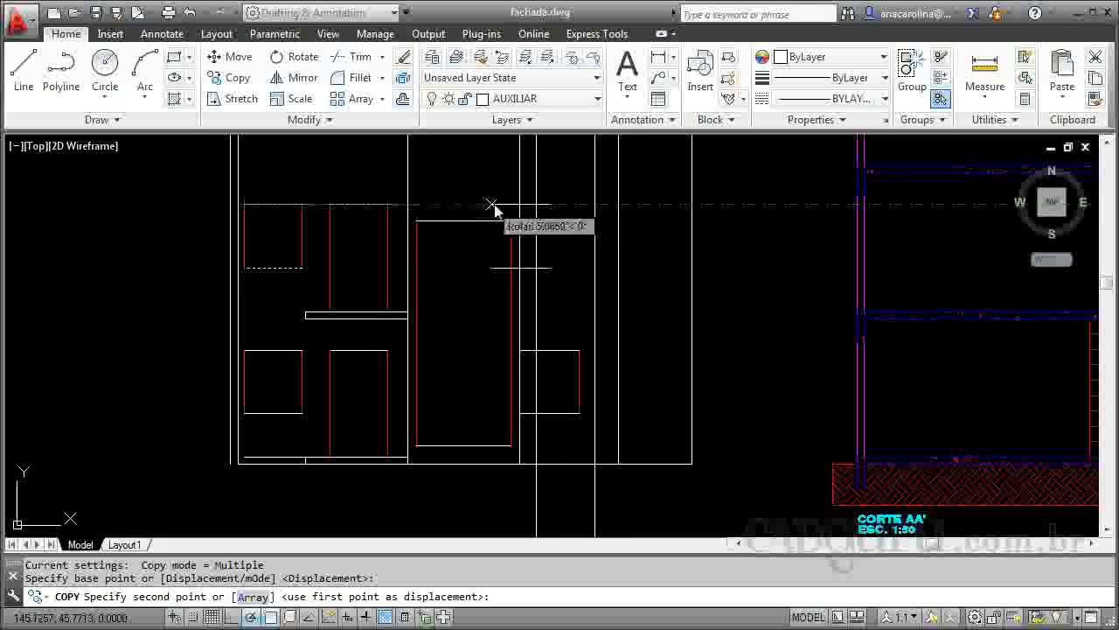
left_click(537, 209)
key("Escape")
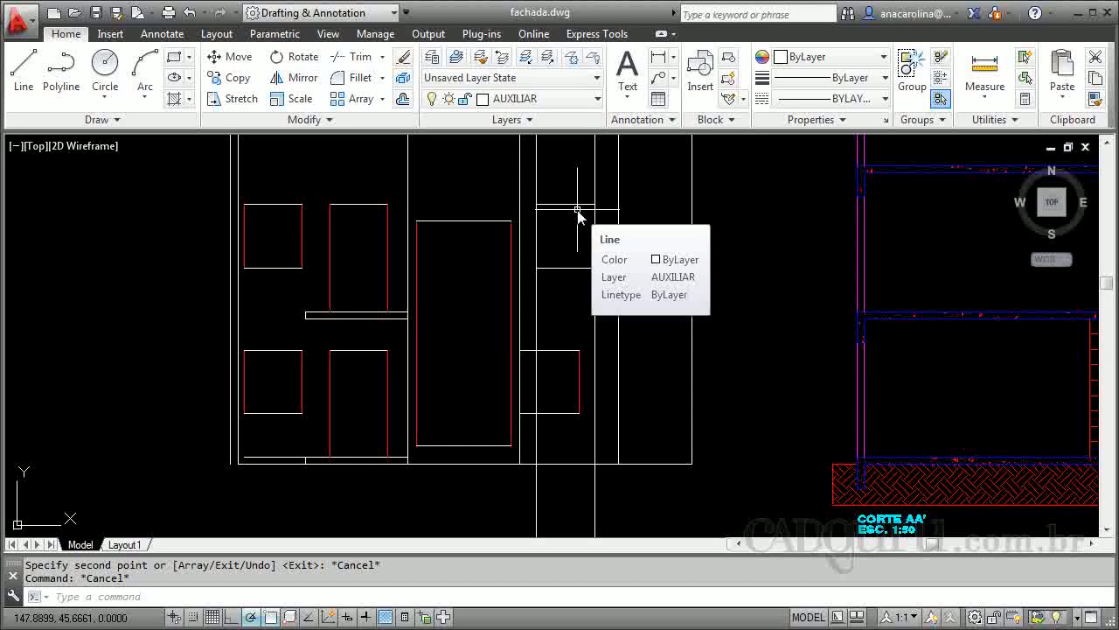
Fillet the copied head and sill lines with both vertical construction lines at radius 0 to close the second upper floor window
type("f")
key("Return")
left_click(556, 205)
left_click(536, 231)
key("Return")
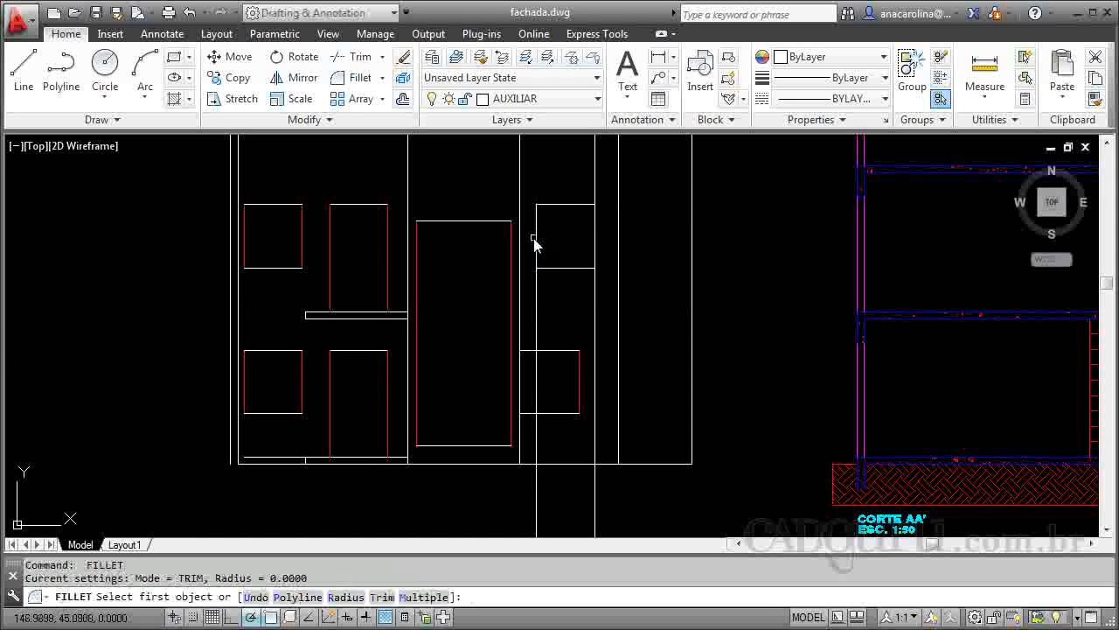
left_click(533, 239)
left_click(553, 269)
key("Return")
left_click(594, 247)
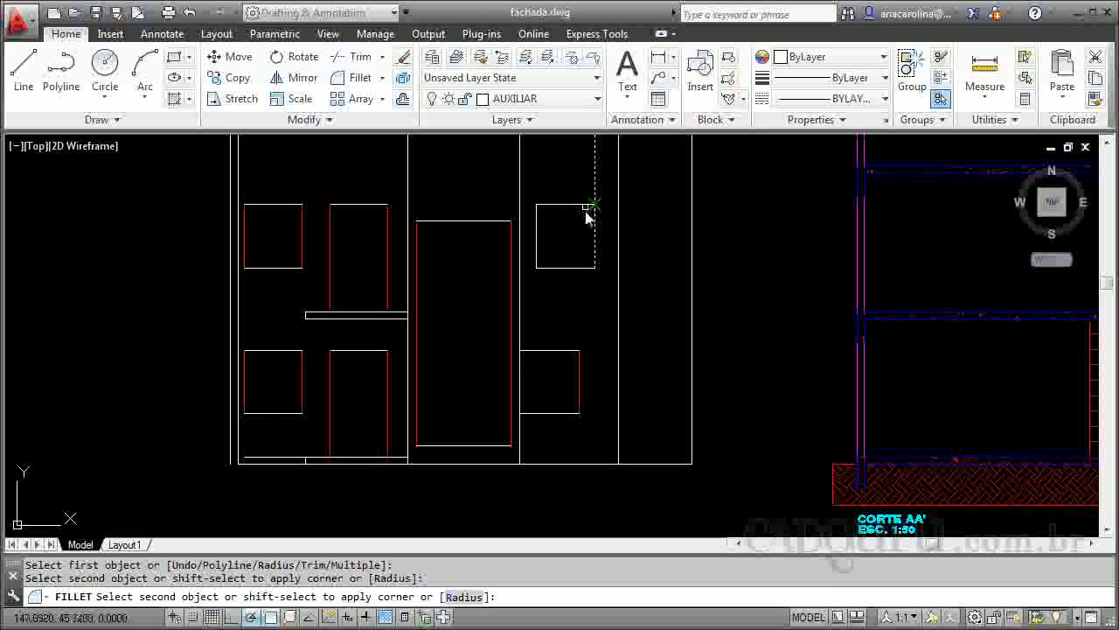
left_click(587, 206)
key("Return")
key("Escape")
key("Escape")
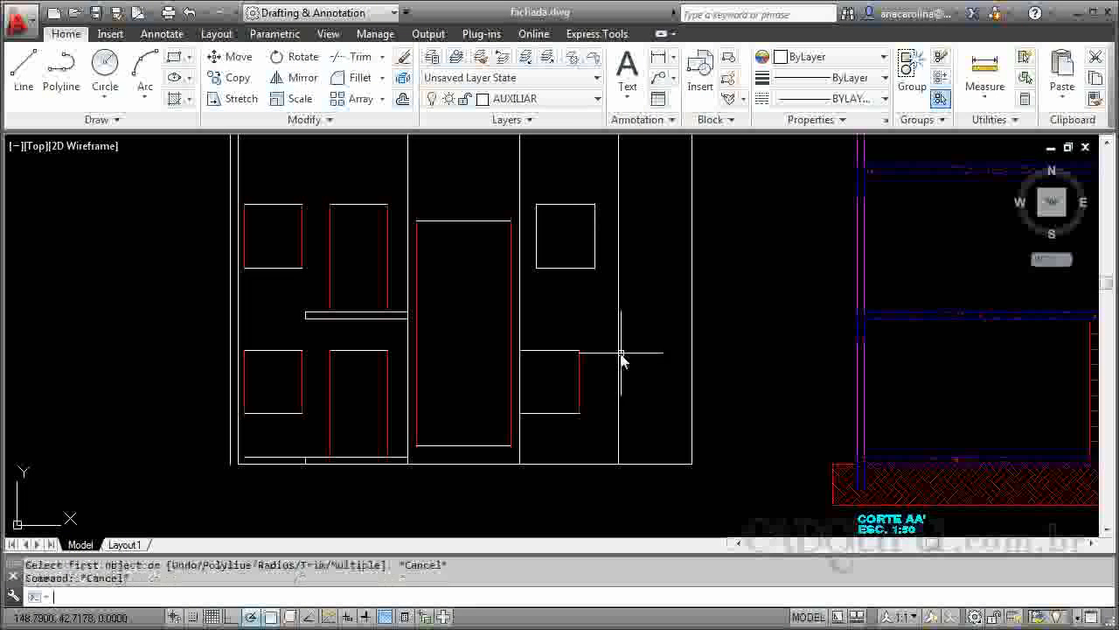
Match the properties of the facade's white outer wall line onto all the door and window lines
scroll(541, 468, "down", 2)
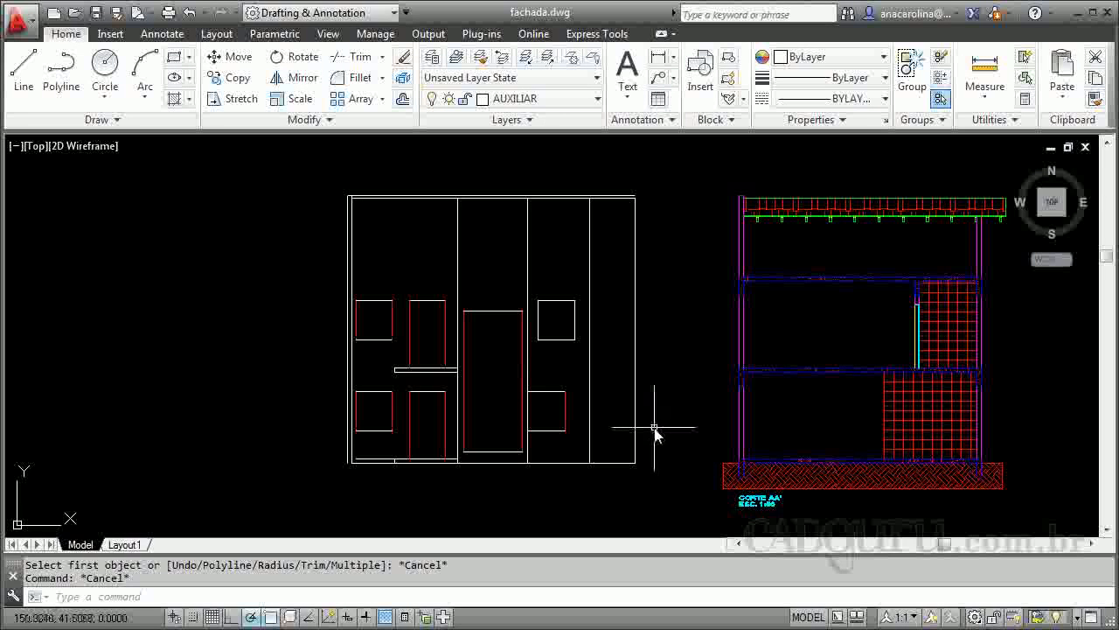
left_click(1096, 102)
left_click(634, 242)
left_click(616, 260)
left_click(319, 486)
key("Return")
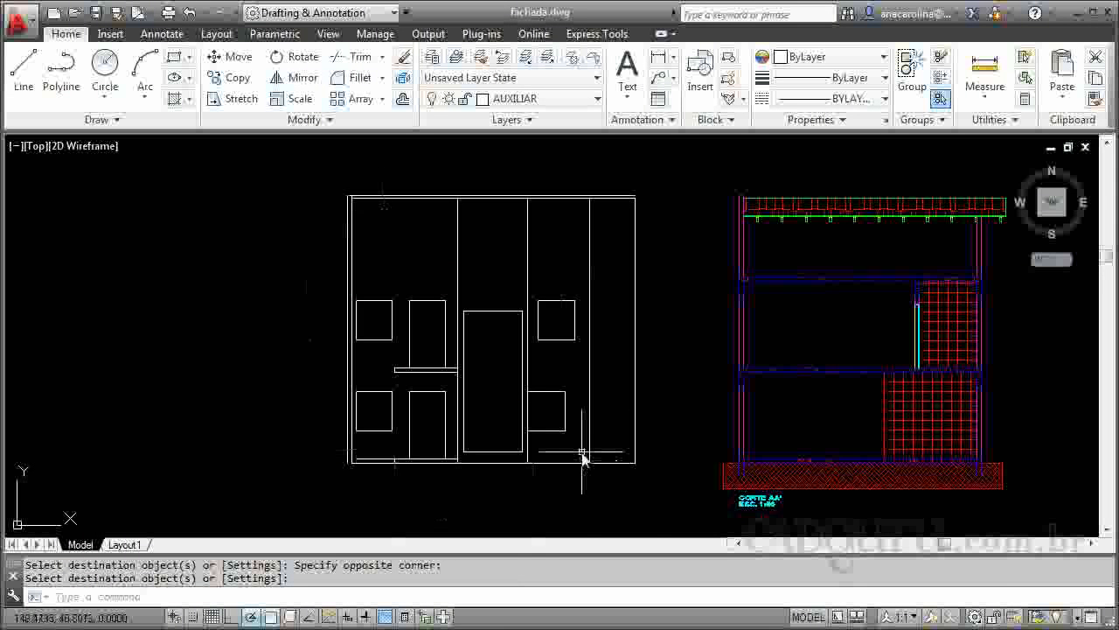